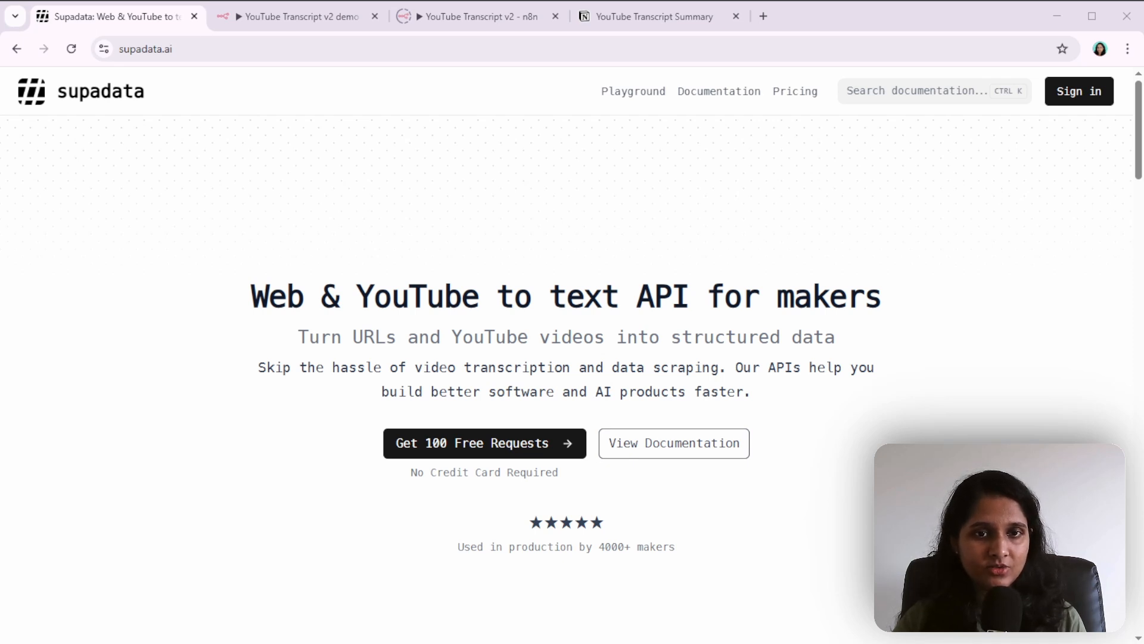
- Subscribe to Supadata's Free (100/mo) plan, registering through Google sign-in with the personal account
{"action": "left_click", "coordinate": [518, 450]}
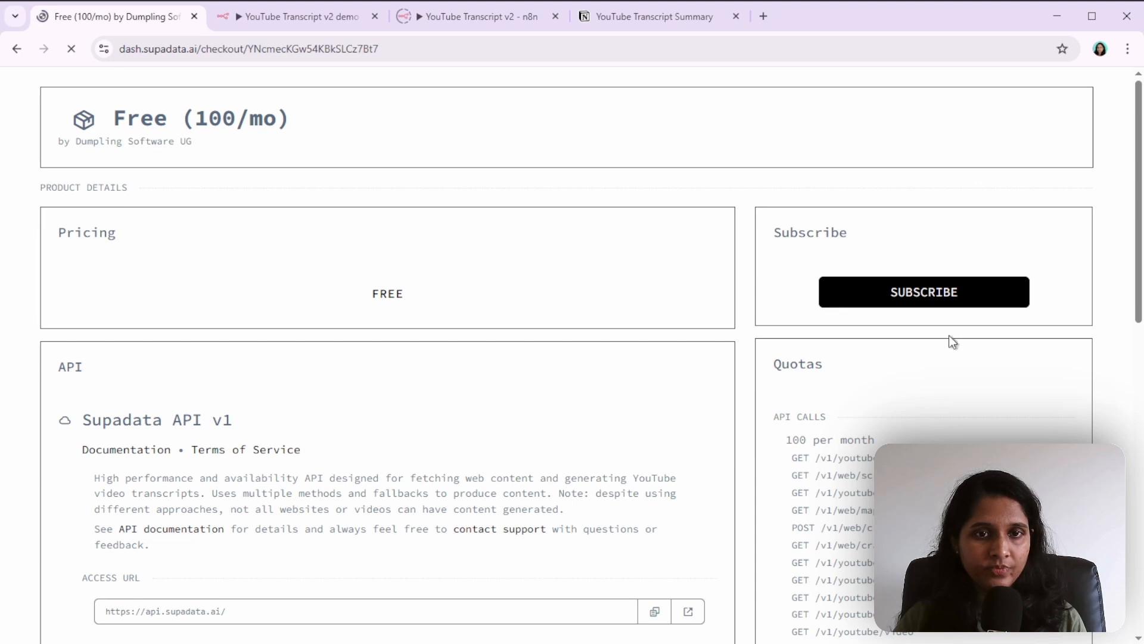
{"action": "left_click", "coordinate": [944, 291]}
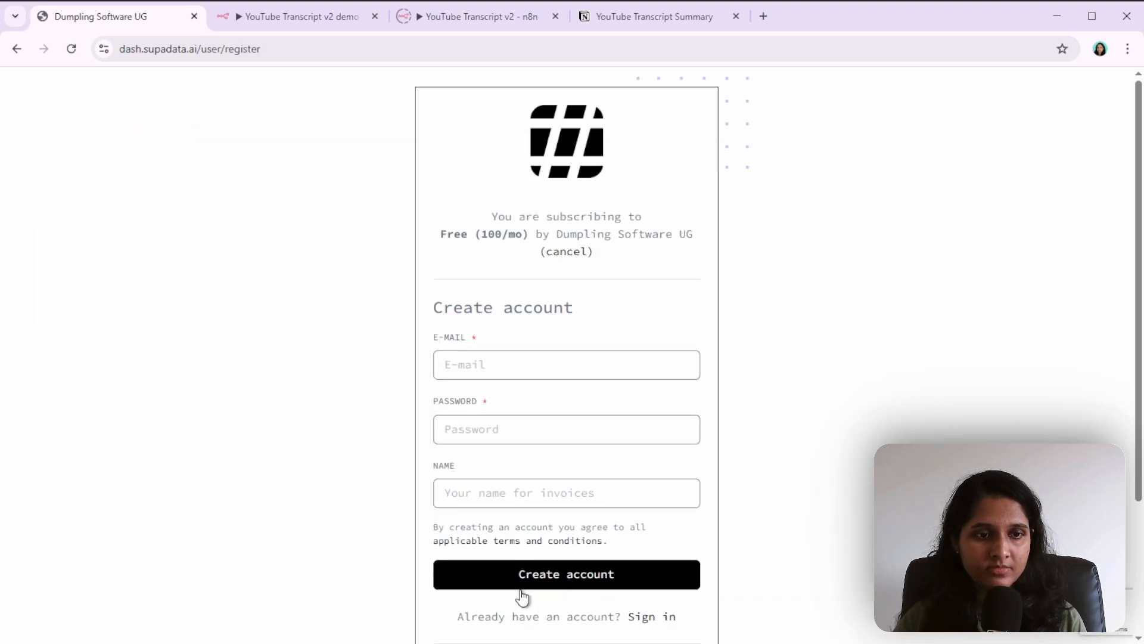
{"action": "scroll", "coordinate": [613, 549], "scroll_direction": "down", "scroll_amount": 3}
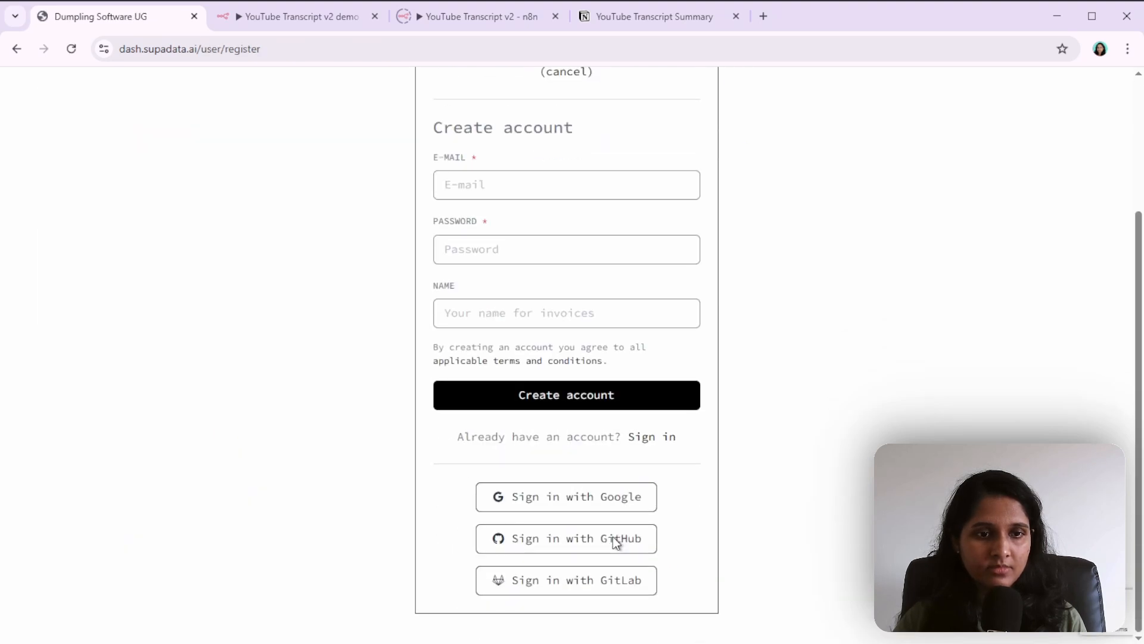
{"action": "left_click", "coordinate": [570, 506]}
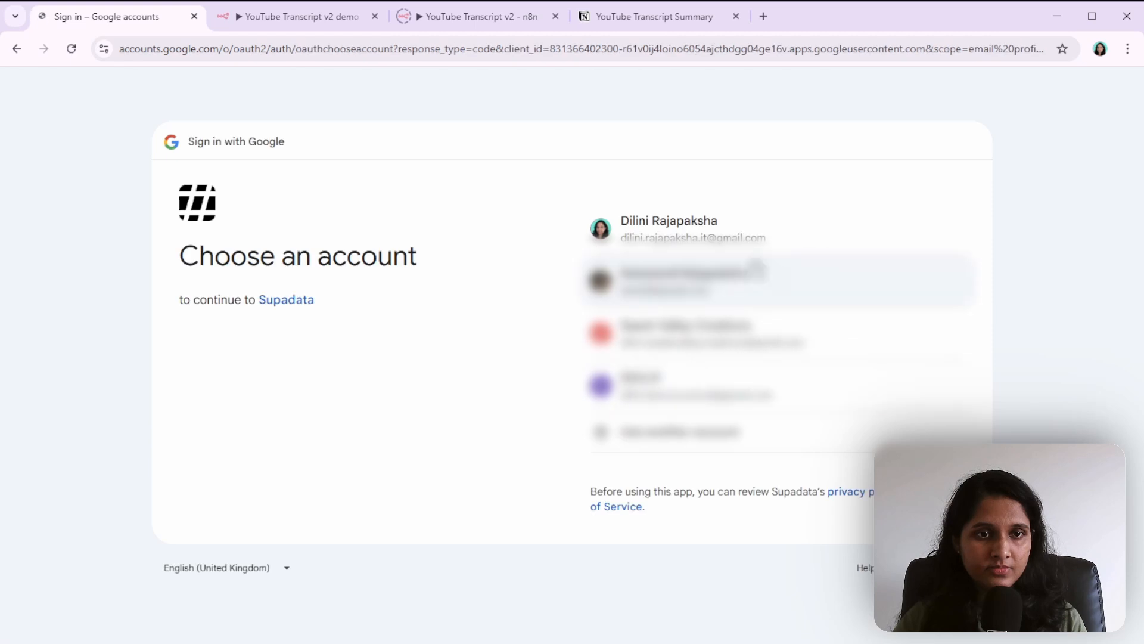
{"action": "left_click", "coordinate": [718, 235]}
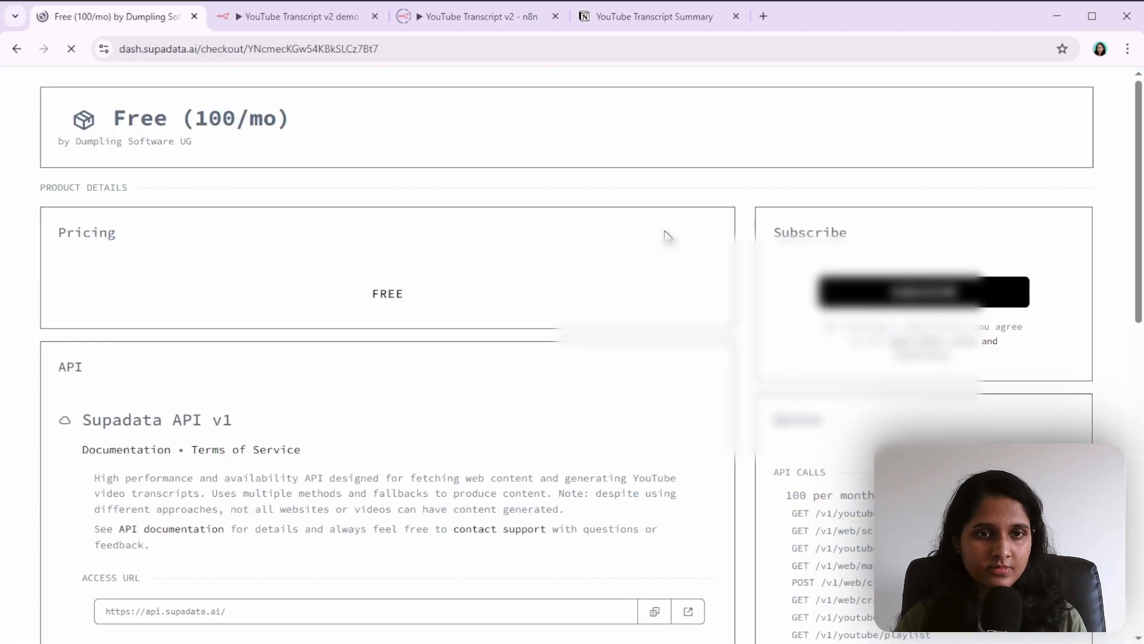
{"action": "left_click", "coordinate": [925, 284]}
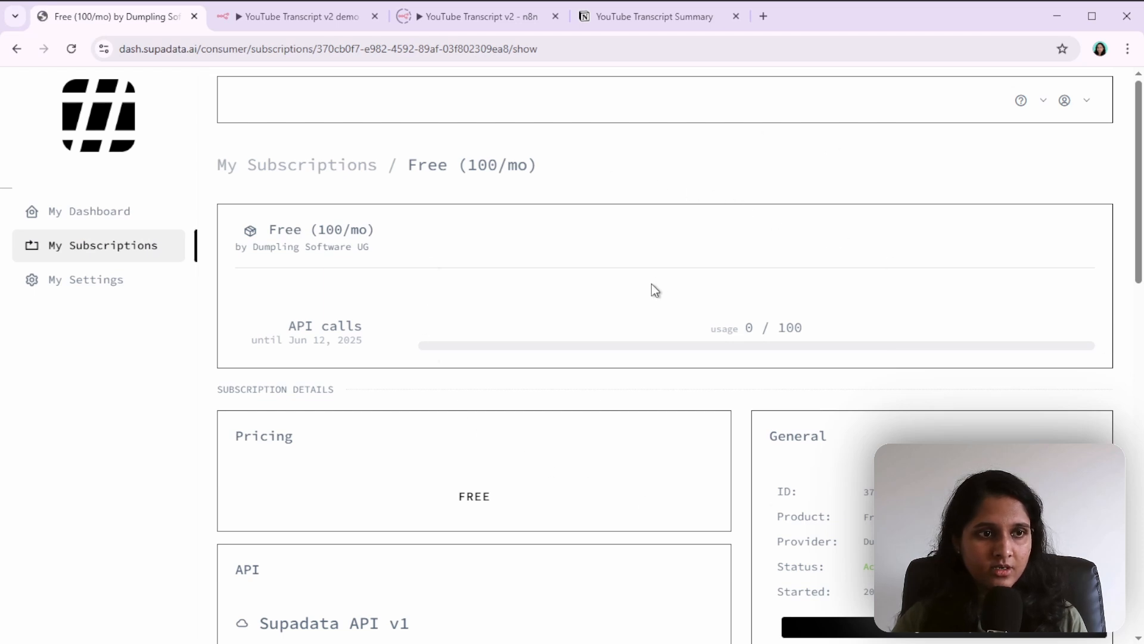
- Reveal the subscription's existing access key and copy it
{"action": "scroll", "coordinate": [652, 285], "scroll_direction": "down", "scroll_amount": 1}
{"action": "scroll", "coordinate": [649, 298], "scroll_direction": "down", "scroll_amount": 5}
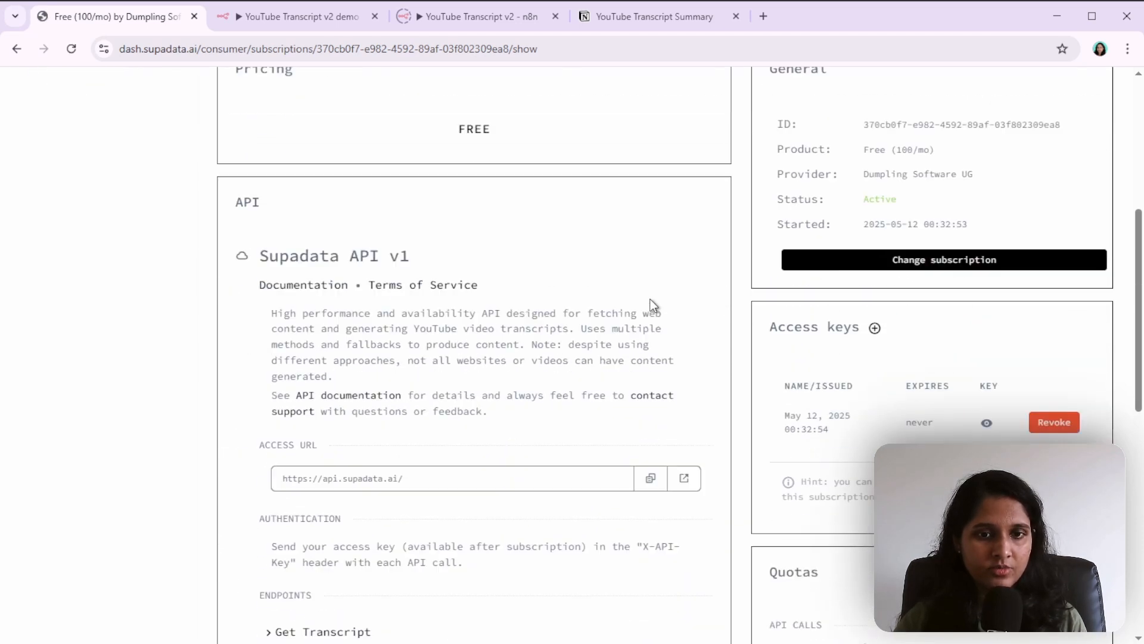
{"action": "scroll", "coordinate": [922, 349], "scroll_direction": "down", "scroll_amount": 1}
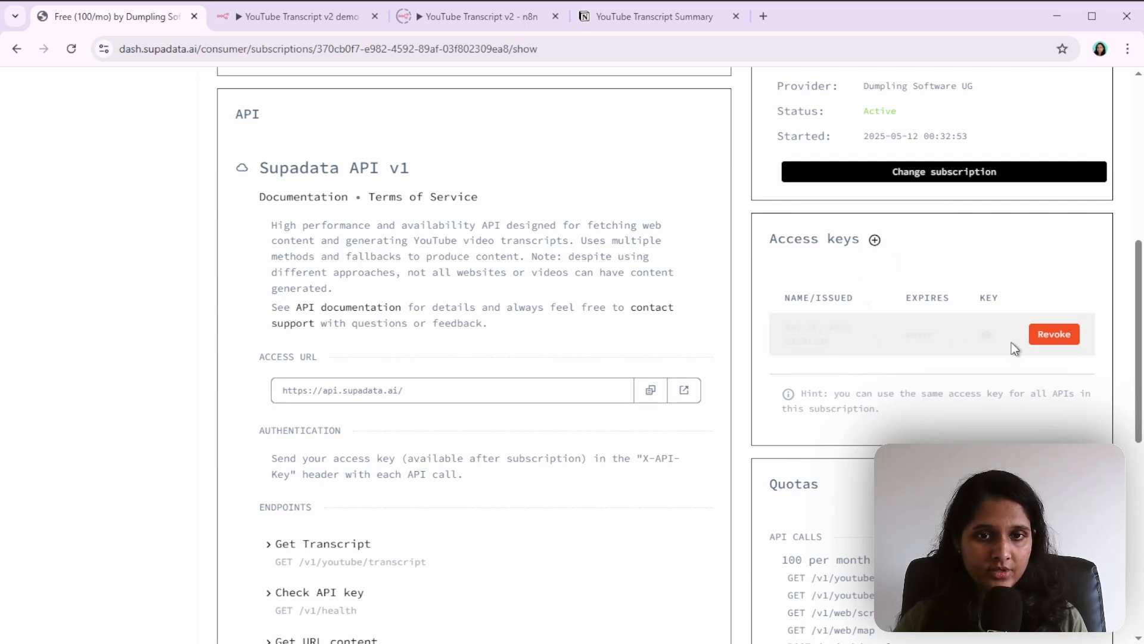
{"action": "scroll", "coordinate": [966, 334], "scroll_direction": "down", "scroll_amount": 3}
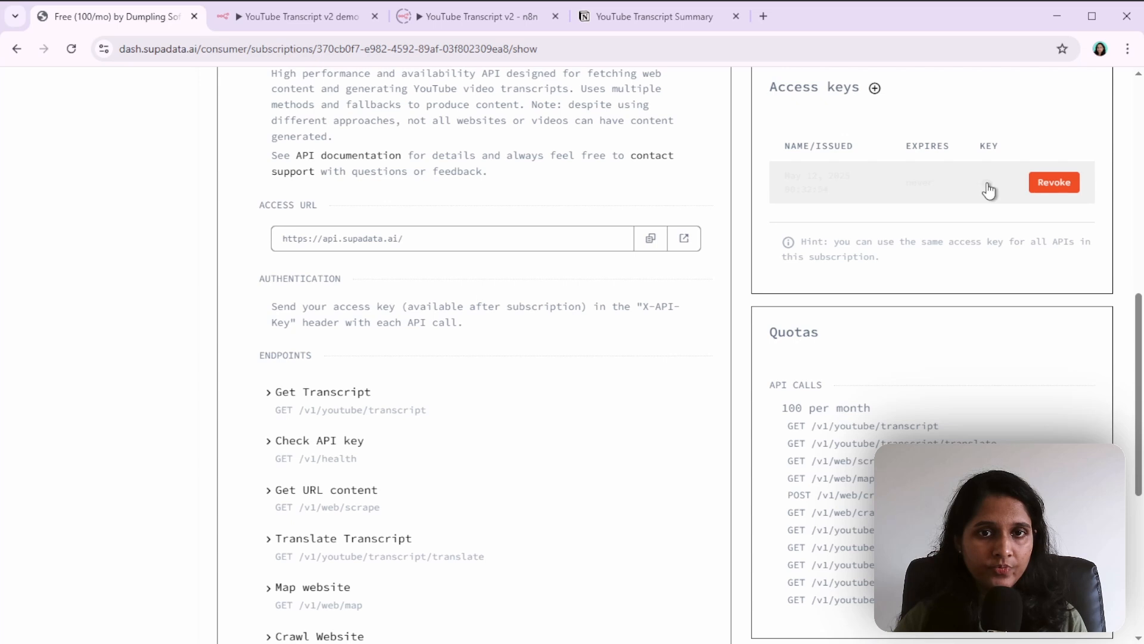
{"action": "scroll", "coordinate": [925, 309], "scroll_direction": "up", "scroll_amount": 4}
{"action": "scroll", "coordinate": [1033, 387], "scroll_direction": "down", "scroll_amount": 4}
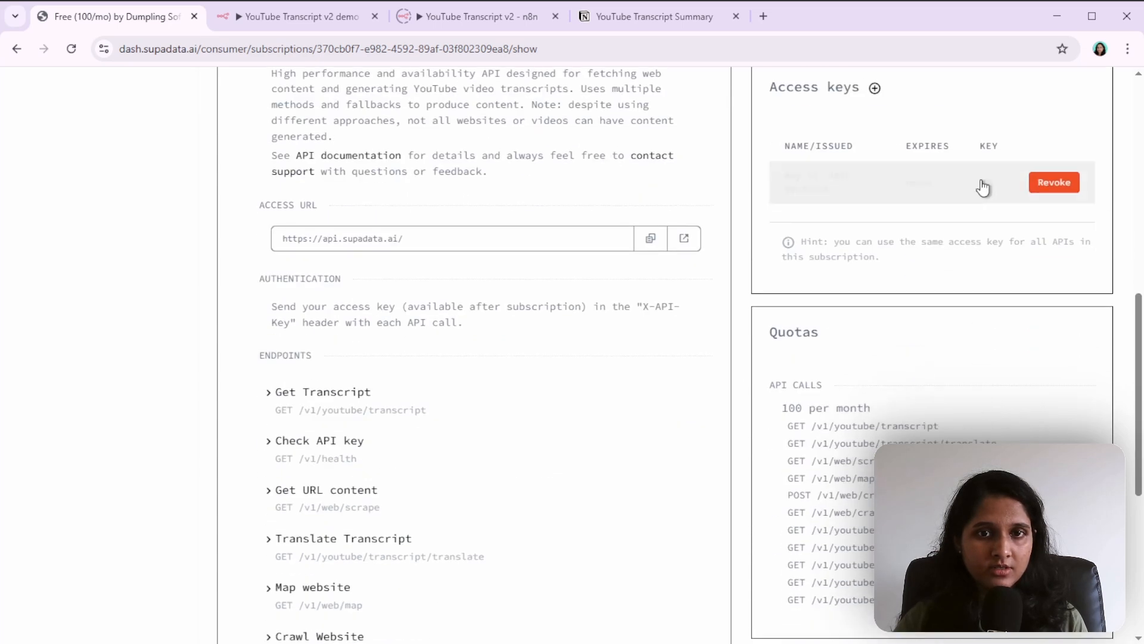
{"action": "left_click", "coordinate": [985, 190]}
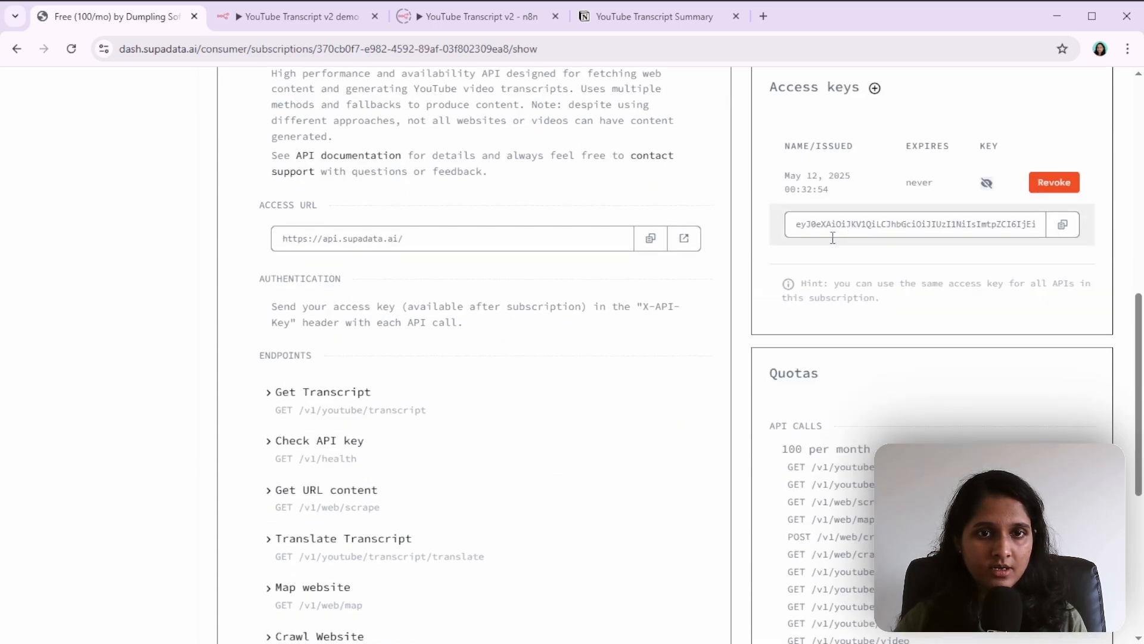
{"action": "left_click", "coordinate": [1063, 226]}
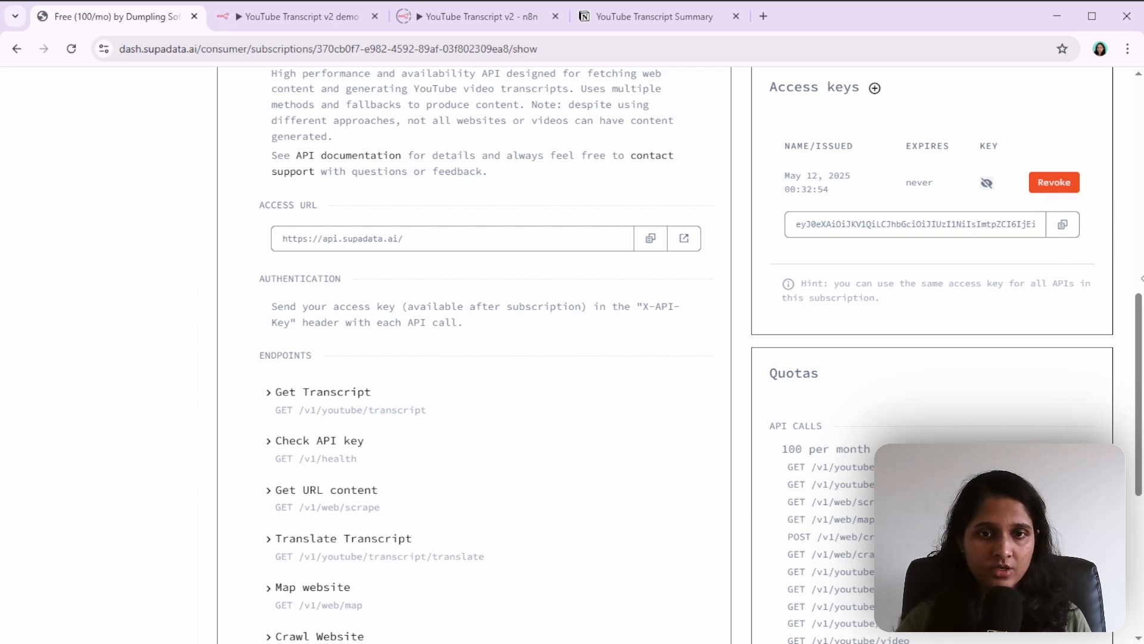
- Switch to the YouTube Demo Accounts note and paste the copied API key under the Supadata heading, labelled "key:"
{"action": "key", "text": "alt+Tab"}
{"action": "type", "text": "key"}
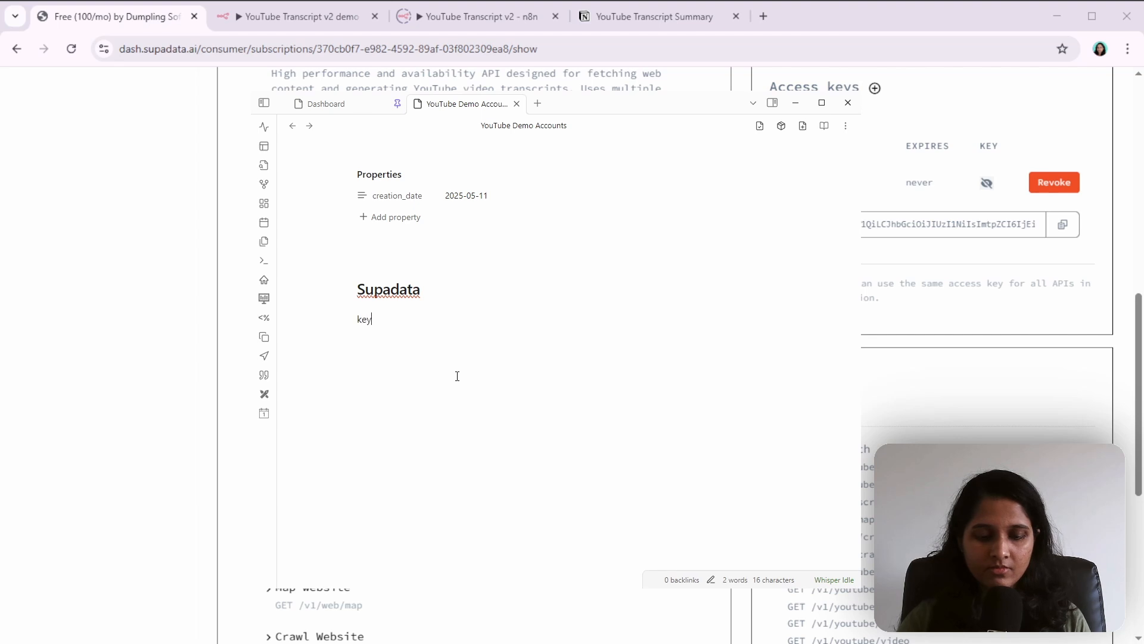
{"action": "type", "text": ": v"}
{"action": "key", "text": "ctrl+v"}
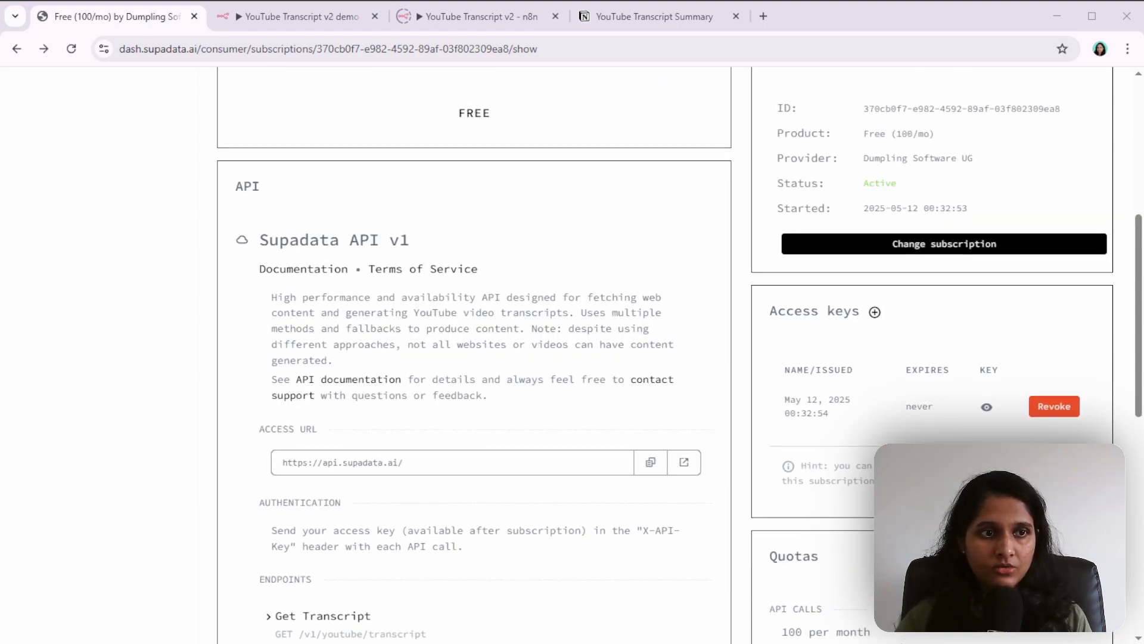
- Return to the Supadata page in the browser and open the API documentation for the YouTube Transcript endpoint
{"action": "scroll", "coordinate": [572, 358], "scroll_direction": "up", "scroll_amount": 7}
{"action": "scroll", "coordinate": [664, 358], "scroll_direction": "down", "scroll_amount": 6}
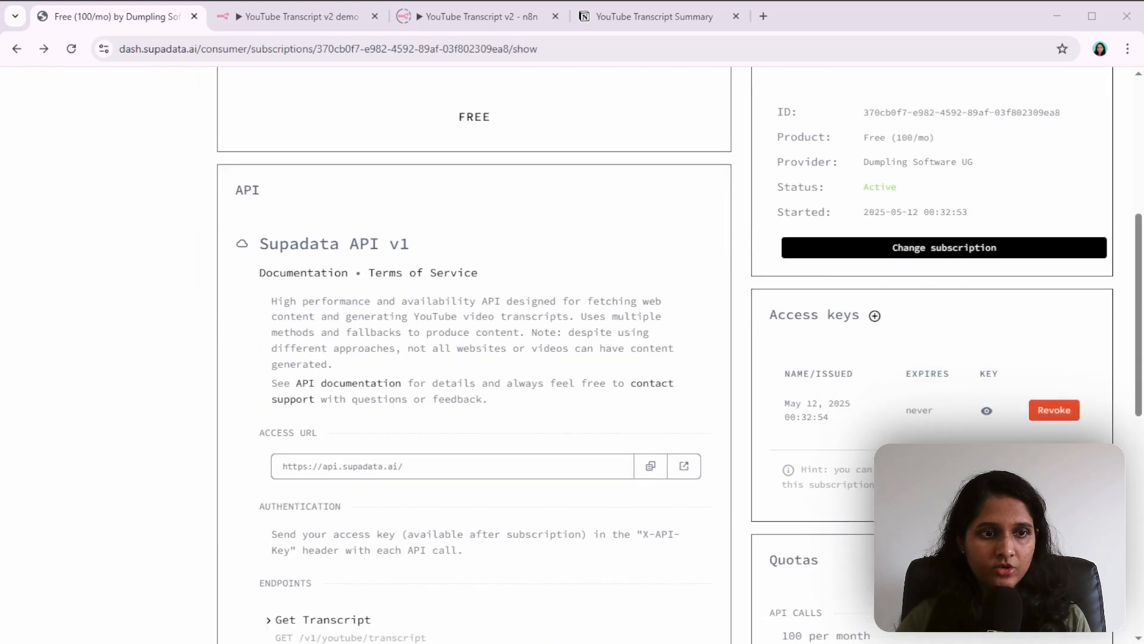
{"action": "left_click", "coordinate": [654, 382]}
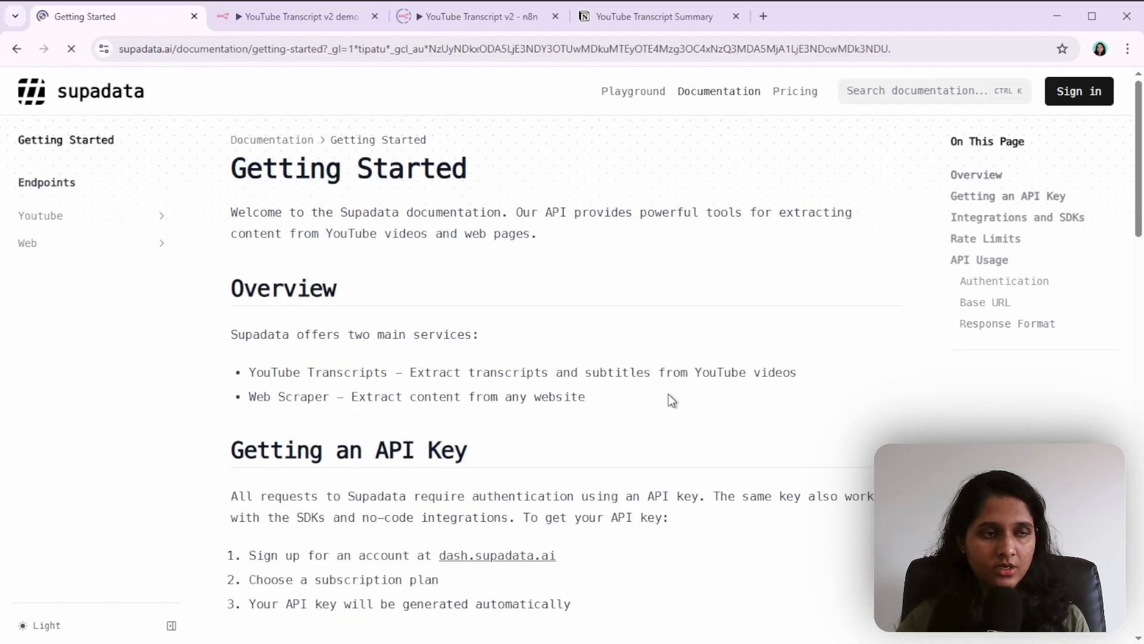
{"action": "left_click", "coordinate": [32, 216]}
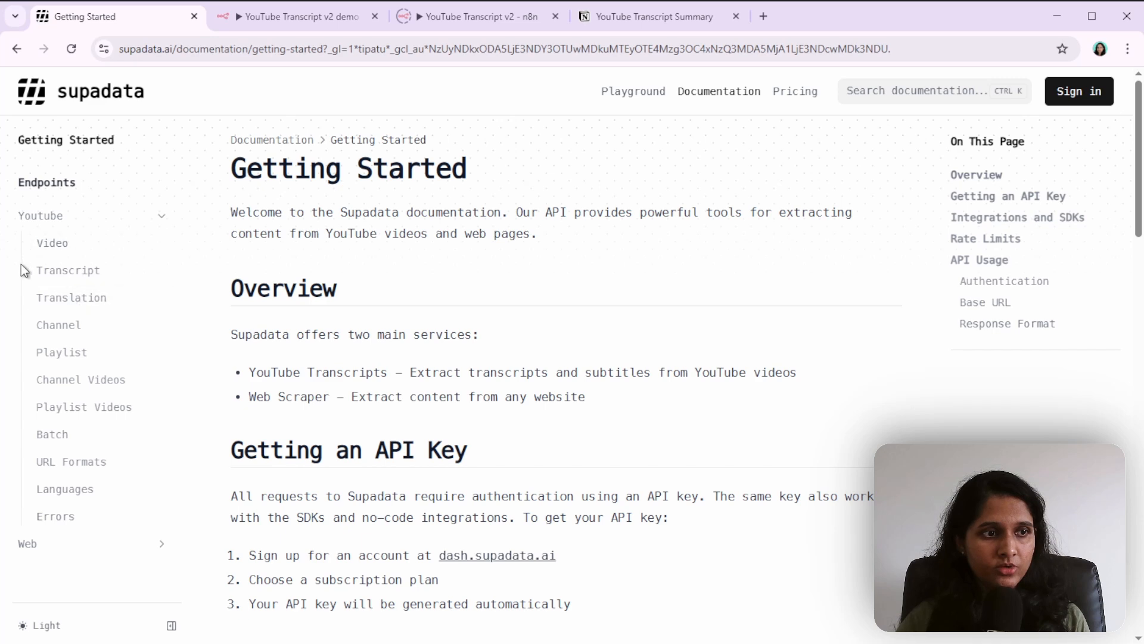
{"action": "left_click", "coordinate": [68, 272]}
{"action": "scroll", "coordinate": [430, 261], "scroll_direction": "down", "scroll_amount": 4}
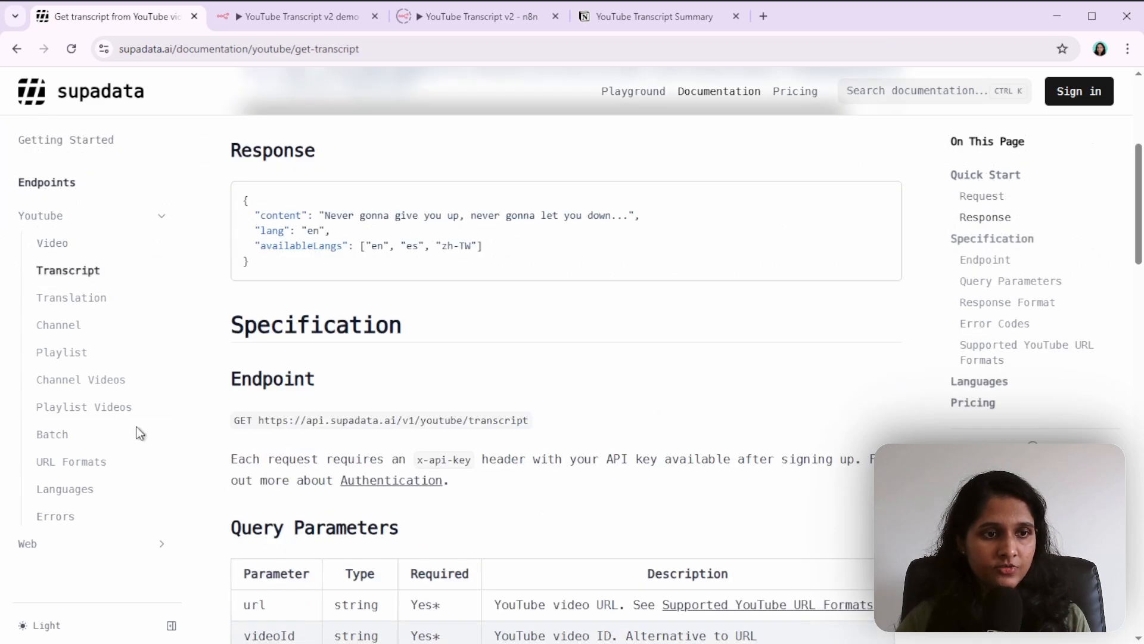
{"action": "scroll", "coordinate": [424, 439], "scroll_direction": "down", "scroll_amount": 1}
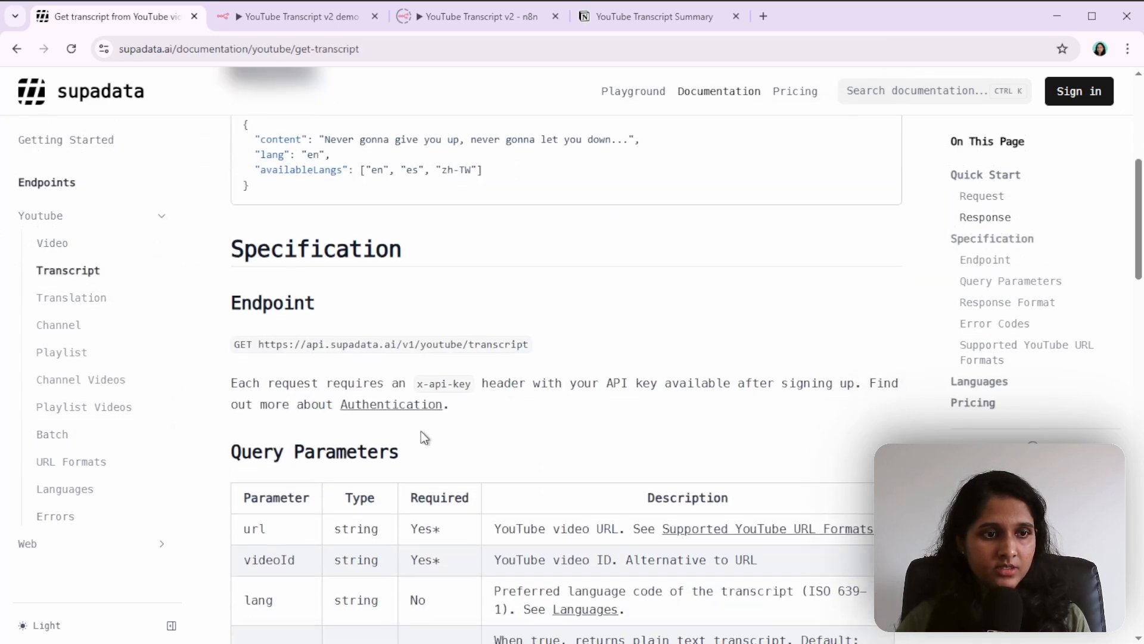
{"action": "double_click", "coordinate": [241, 344]}
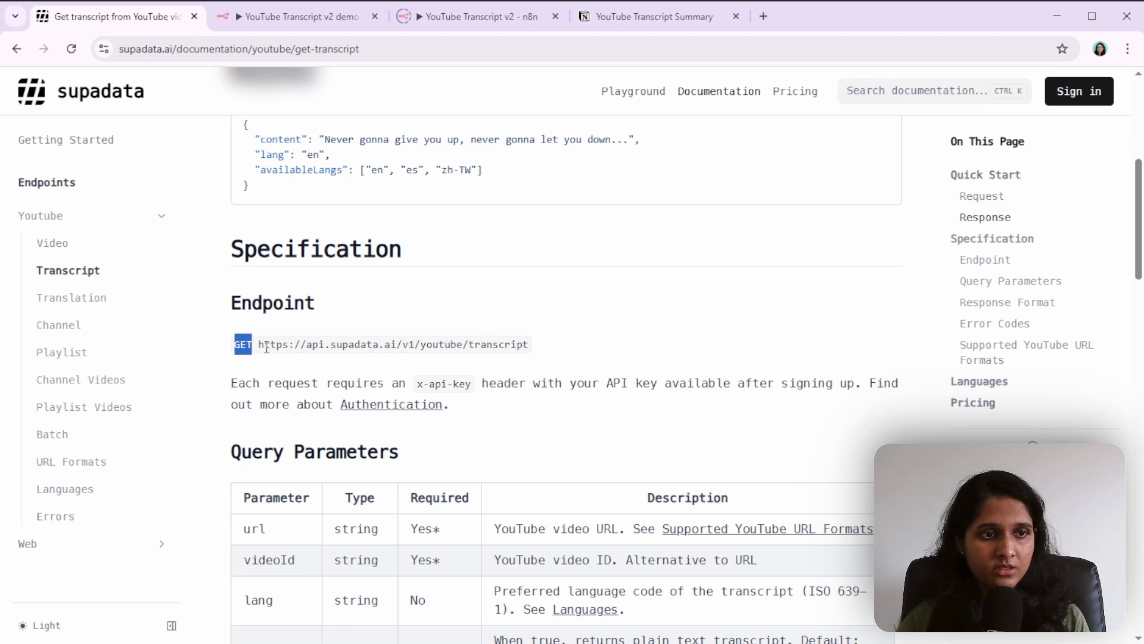
{"action": "left_click_drag", "start_coordinate": [234, 344], "coordinate": [531, 345]}
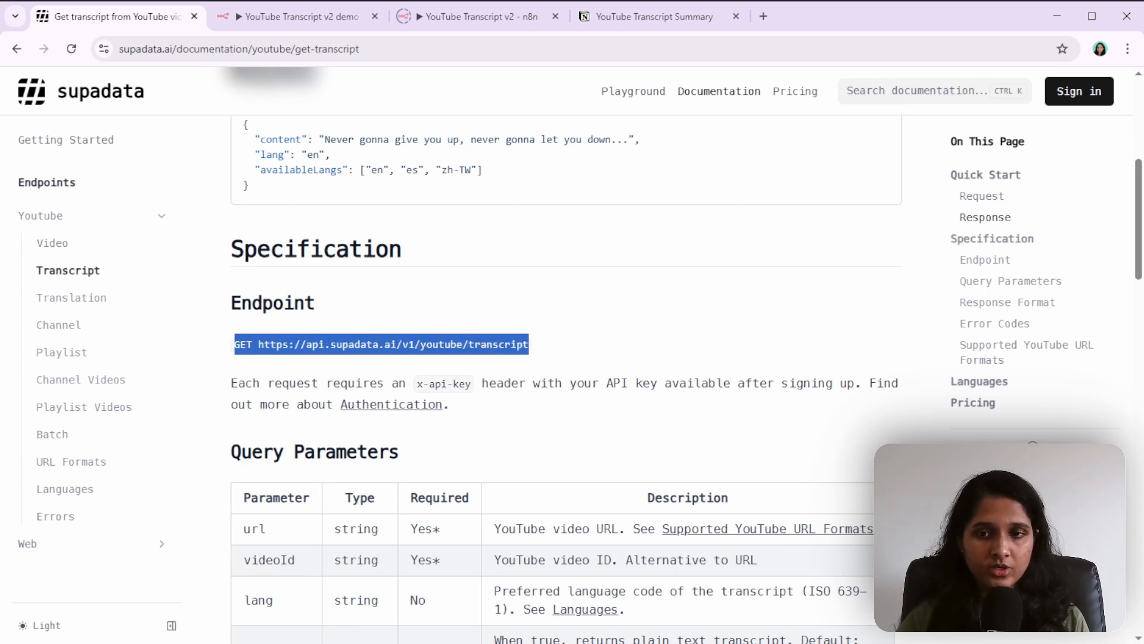
{"action": "key", "text": "alt+Tab"}
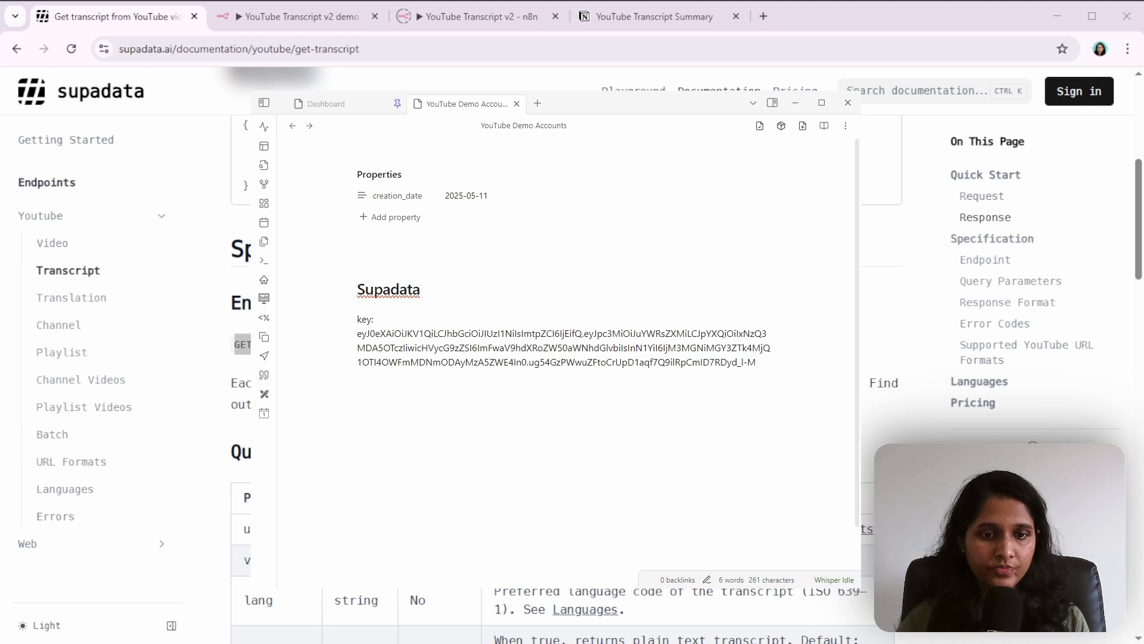
{"action": "key", "text": "Return"}
{"action": "key", "text": "Return"}
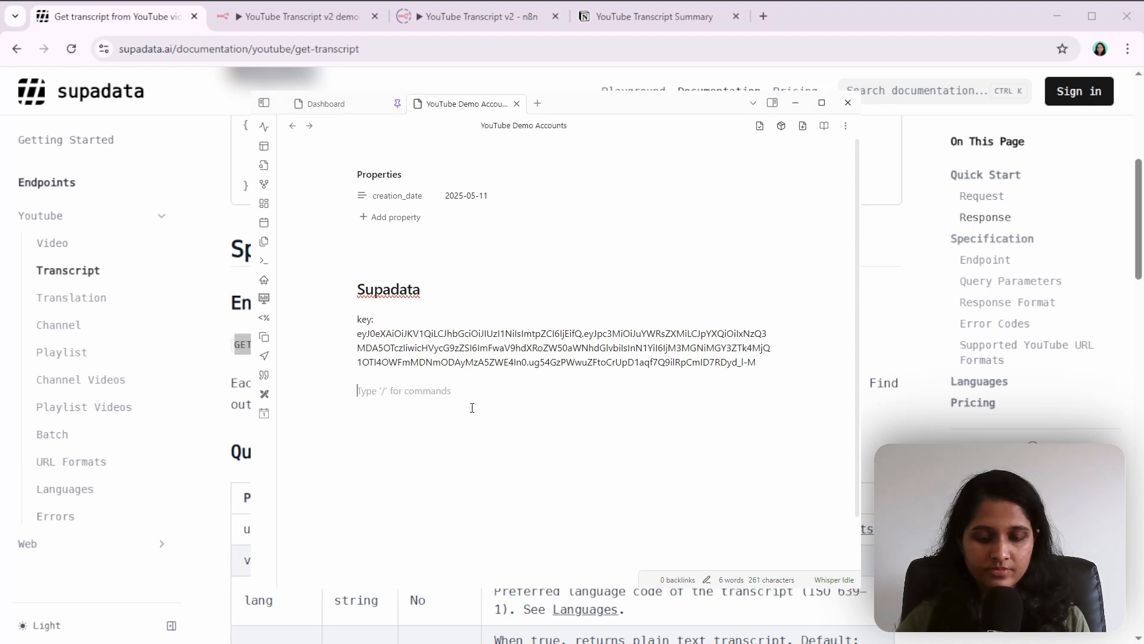
{"action": "key", "text": "ctrl+v"}
{"action": "key", "text": "alt+Tab"}
- From the documentation's parameter table, add a "Query Parameters" heading with "url" beneath it to the YouTube Demo Accounts note
{"action": "scroll", "coordinate": [472, 408], "scroll_direction": "down", "scroll_amount": 4}
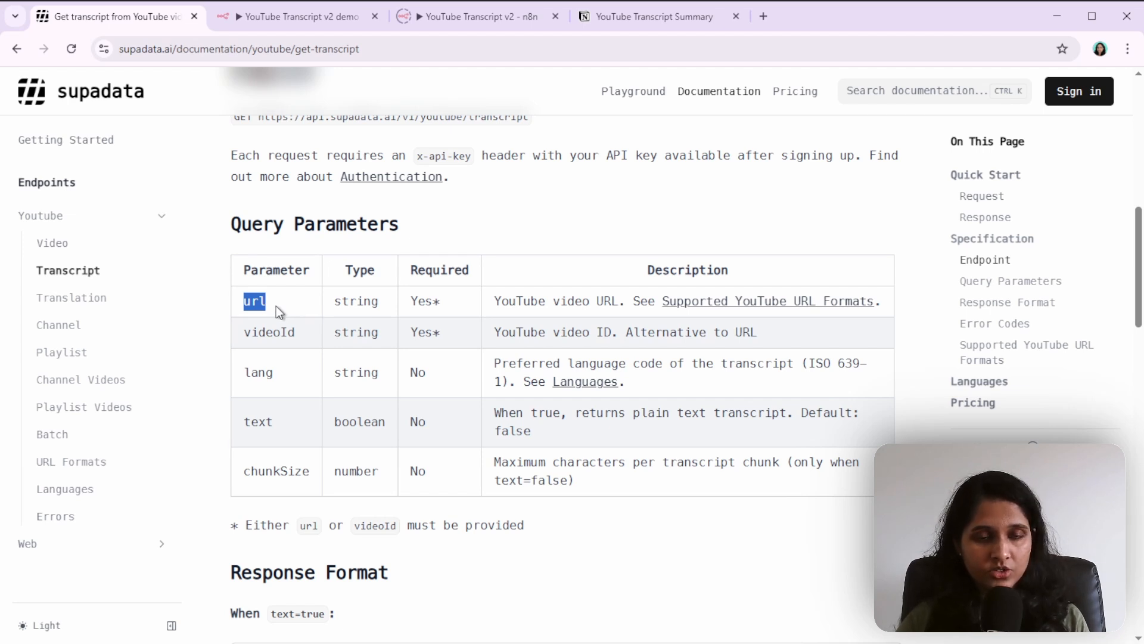
{"action": "key", "text": "alt+Tab"}
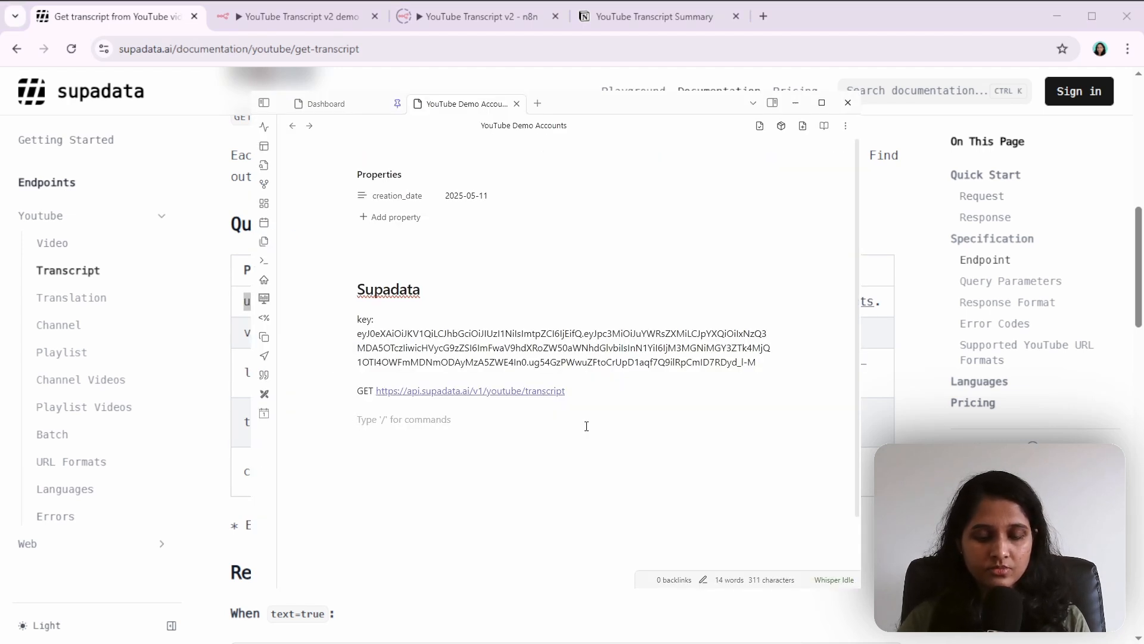
{"action": "type", "text": "Parameter"}
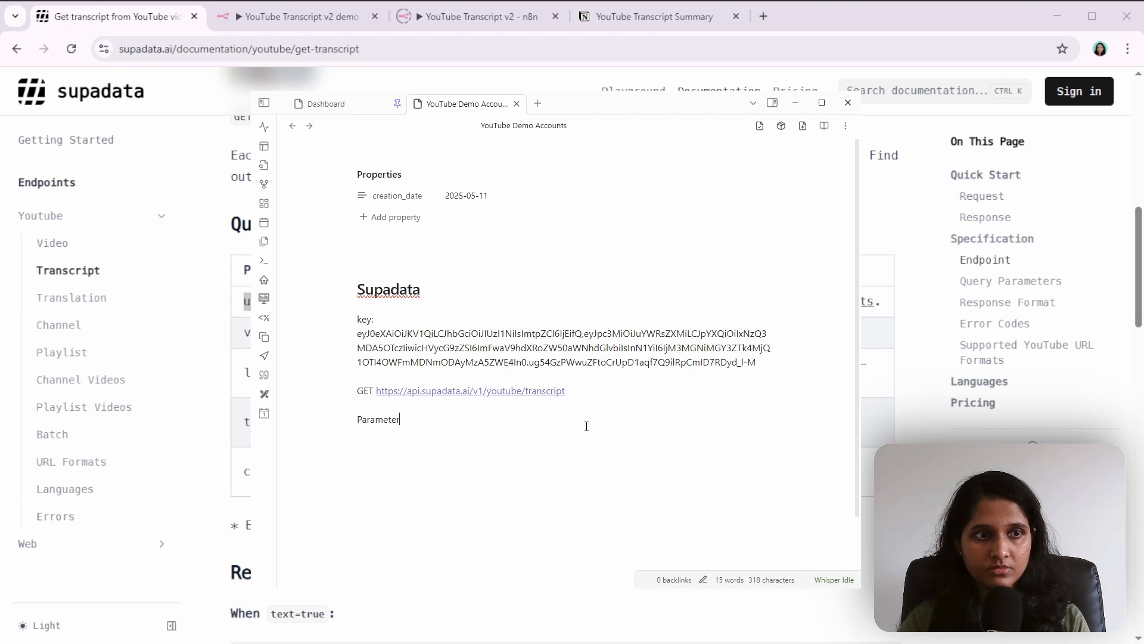
{"action": "type", "text": "s"}
{"action": "key", "text": "Return"}
{"action": "type", "text": "url"}
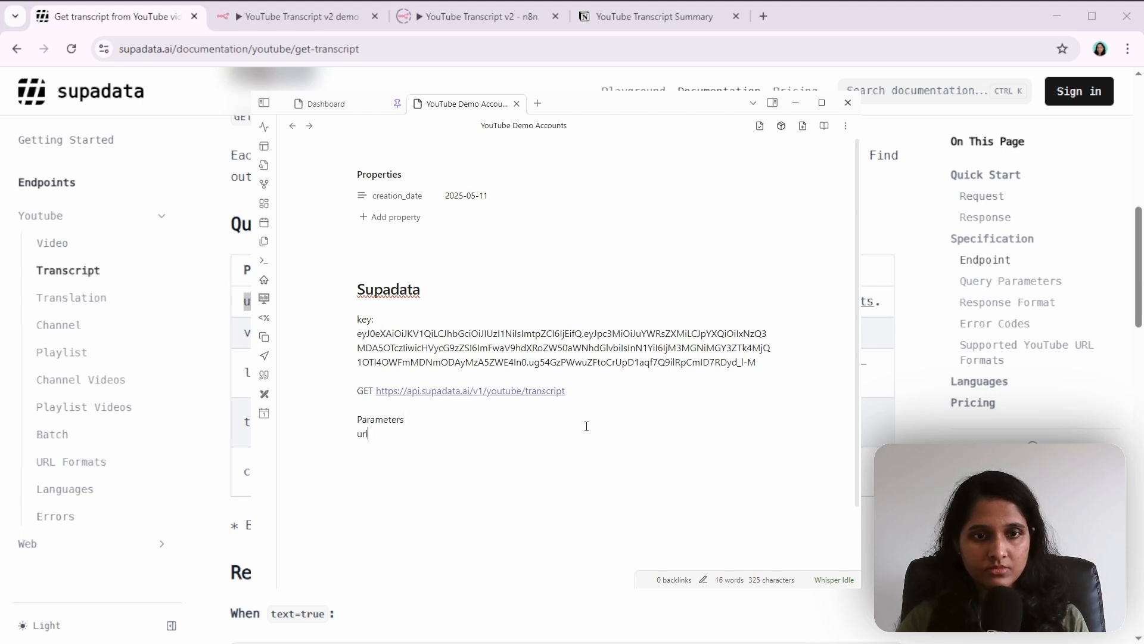
{"action": "key", "text": "Up"}
{"action": "key", "text": "Home"}
{"action": "type", "text": "Query"}
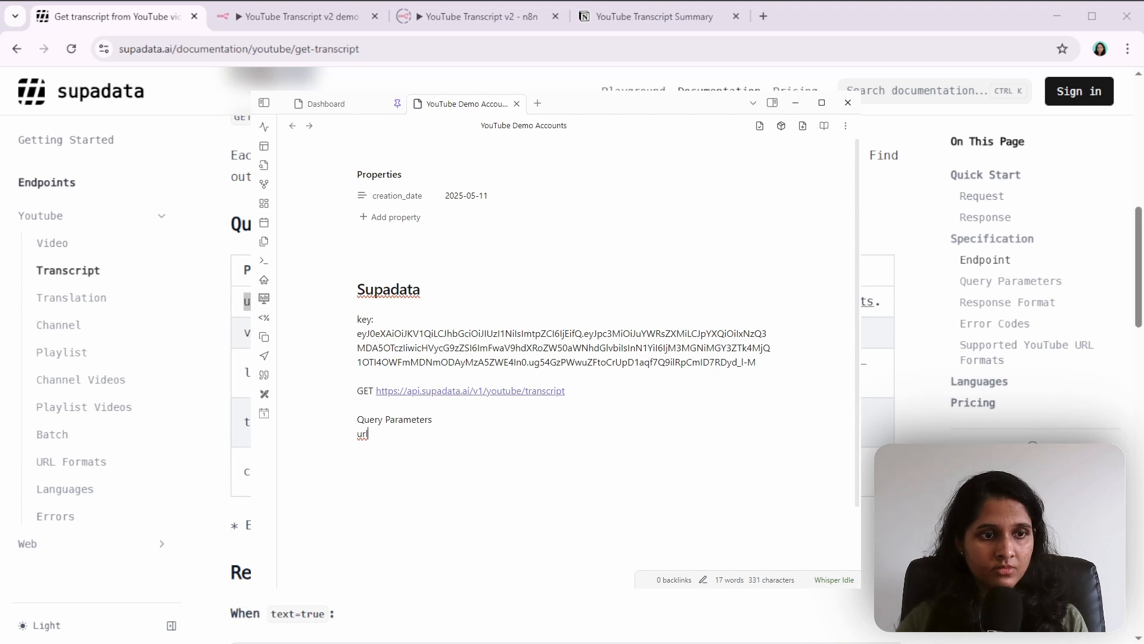
- Check the text parameter's description in the documentation and add "text: true" below "url" in the YouTube Demo Accounts note
{"action": "key", "text": "alt+Tab"}
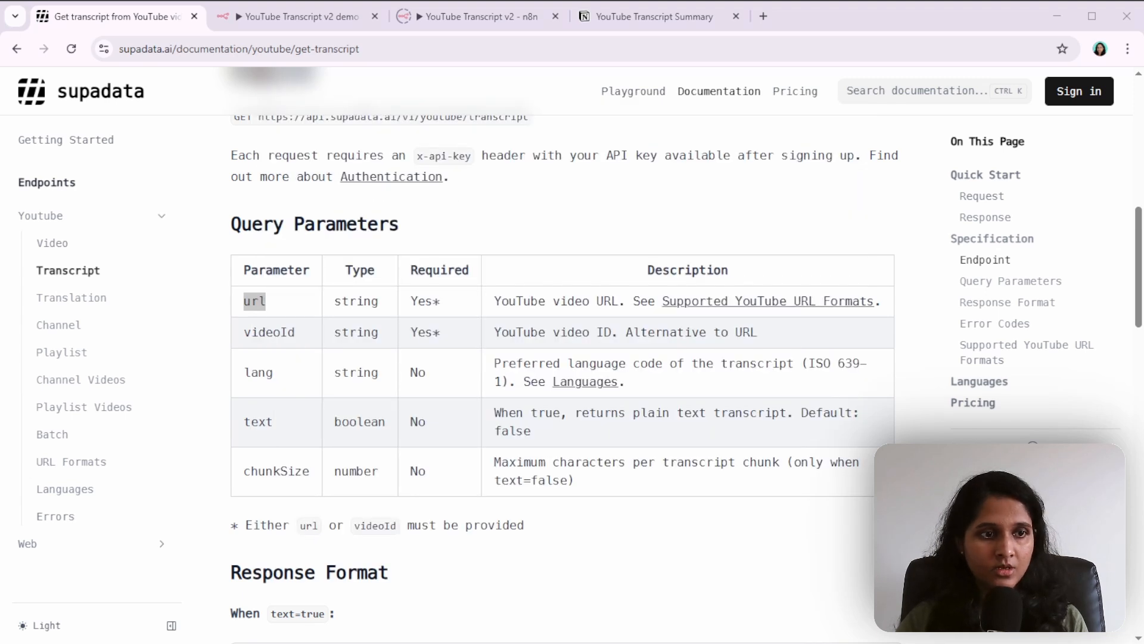
{"action": "left_click", "coordinate": [229, 438]}
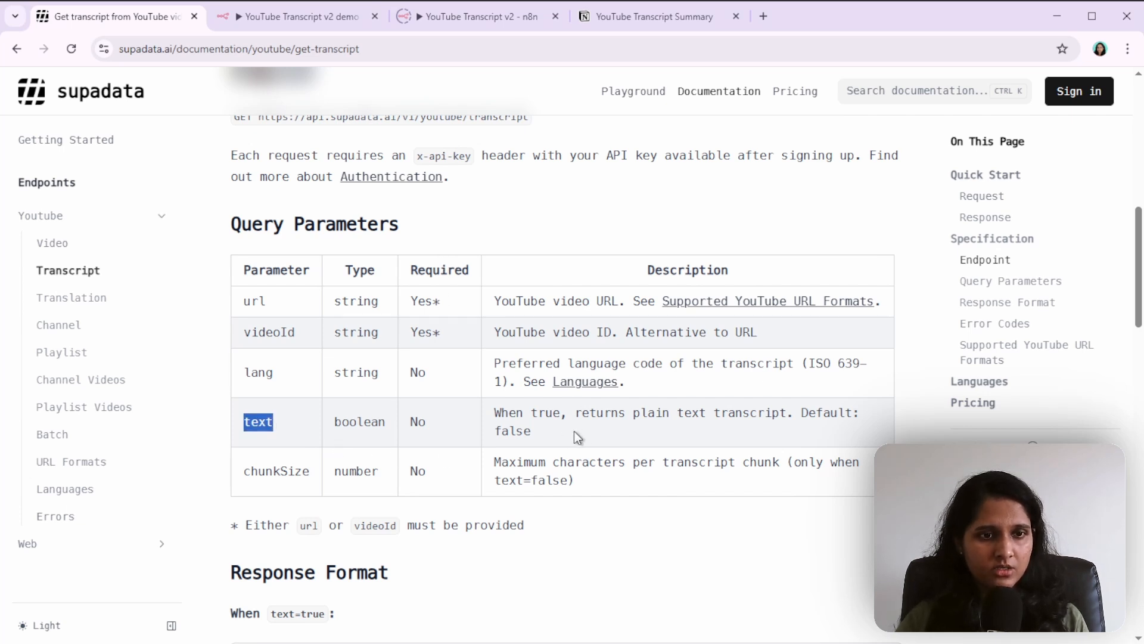
{"action": "left_click_drag", "start_coordinate": [537, 431], "coordinate": [487, 414]}
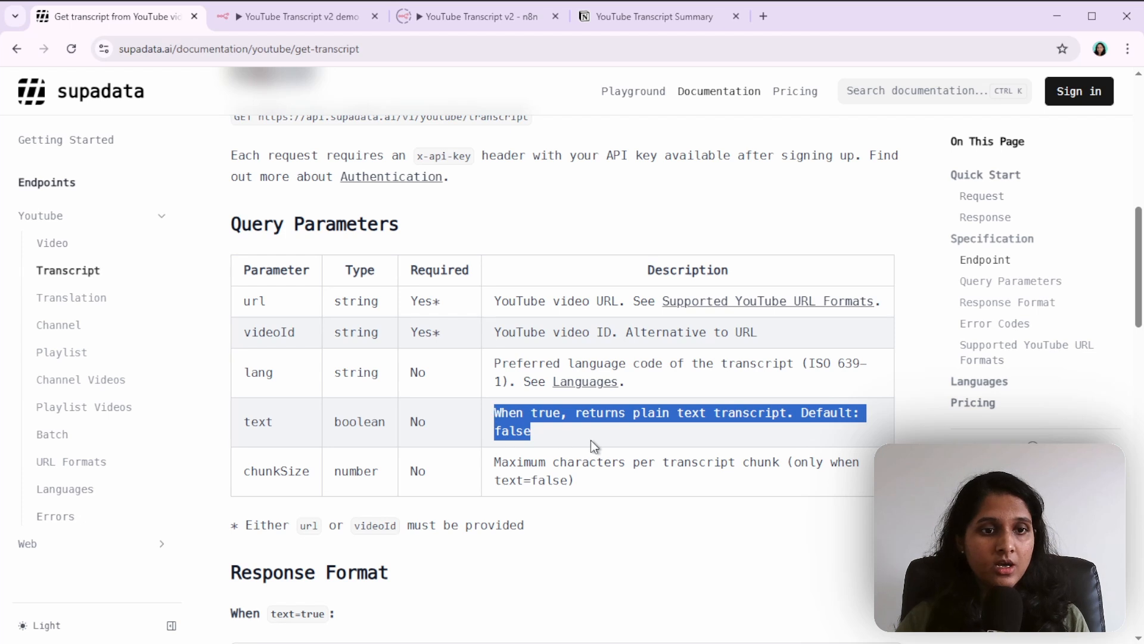
{"action": "left_click", "coordinate": [573, 428]}
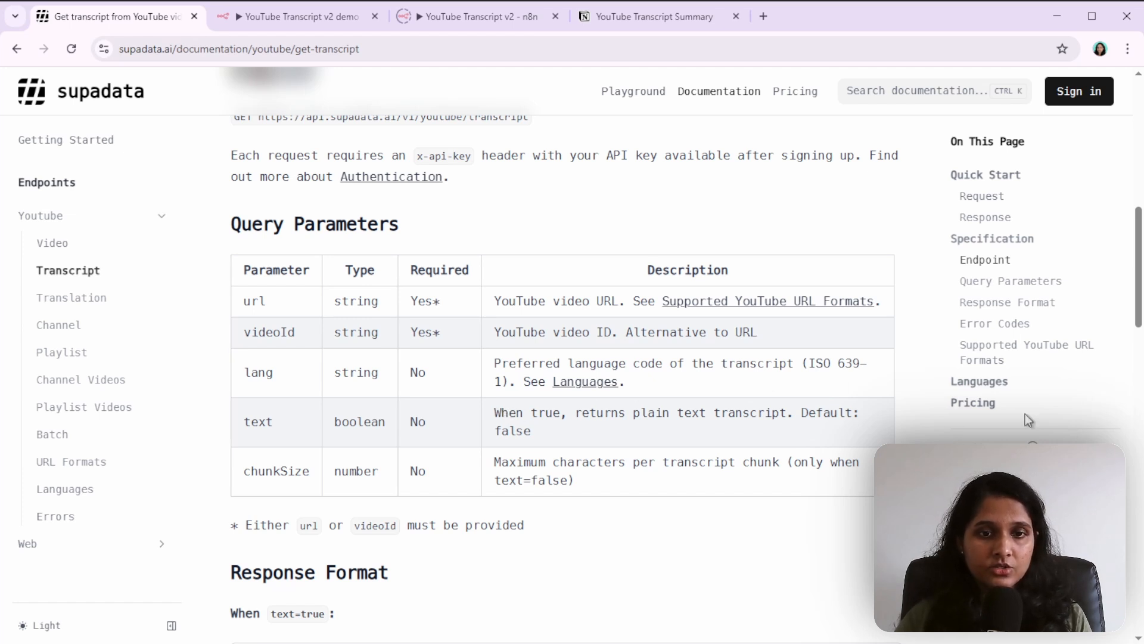
{"action": "key", "text": "alt+Tab"}
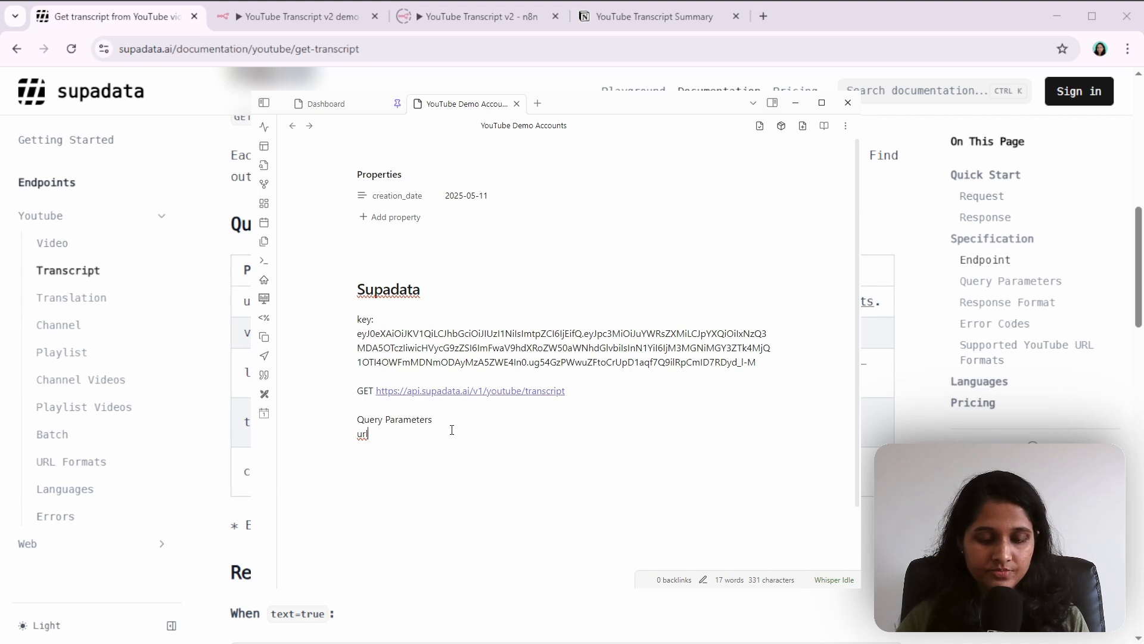
{"action": "key", "text": "Return"}
{"action": "type", "text": "text"}
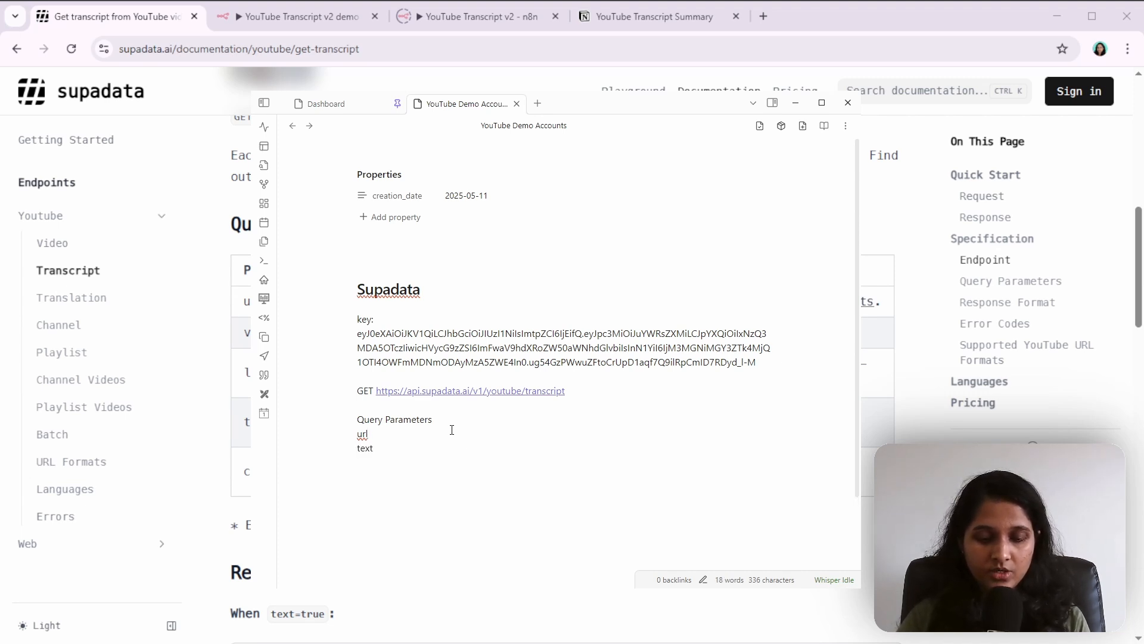
{"action": "type", "text": ": tur"}
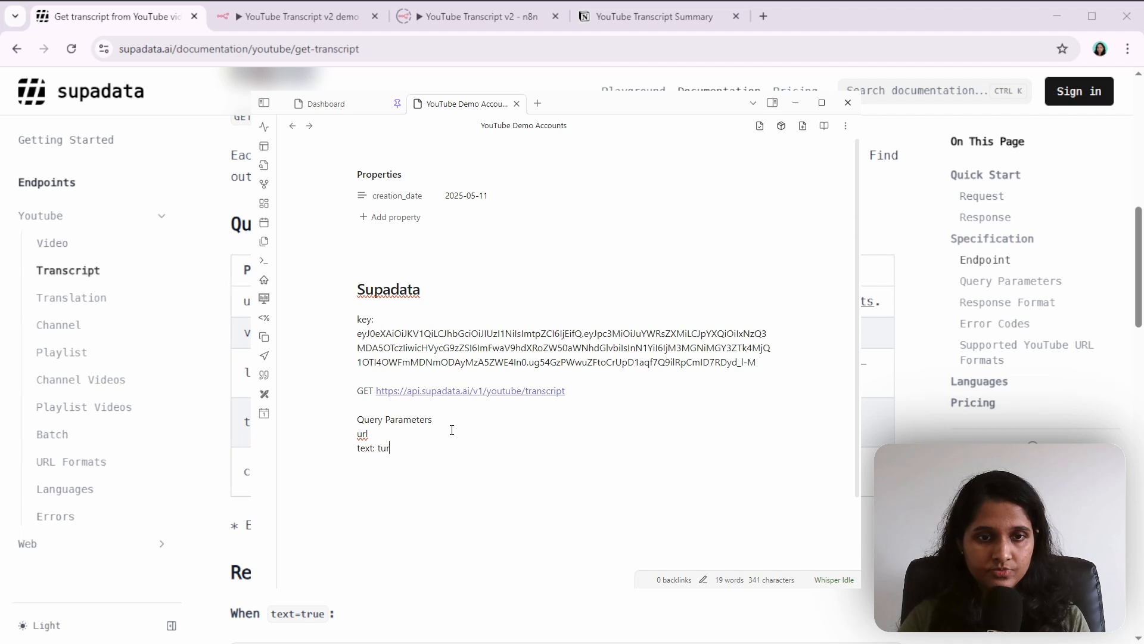
{"action": "type", "text": "ue"}
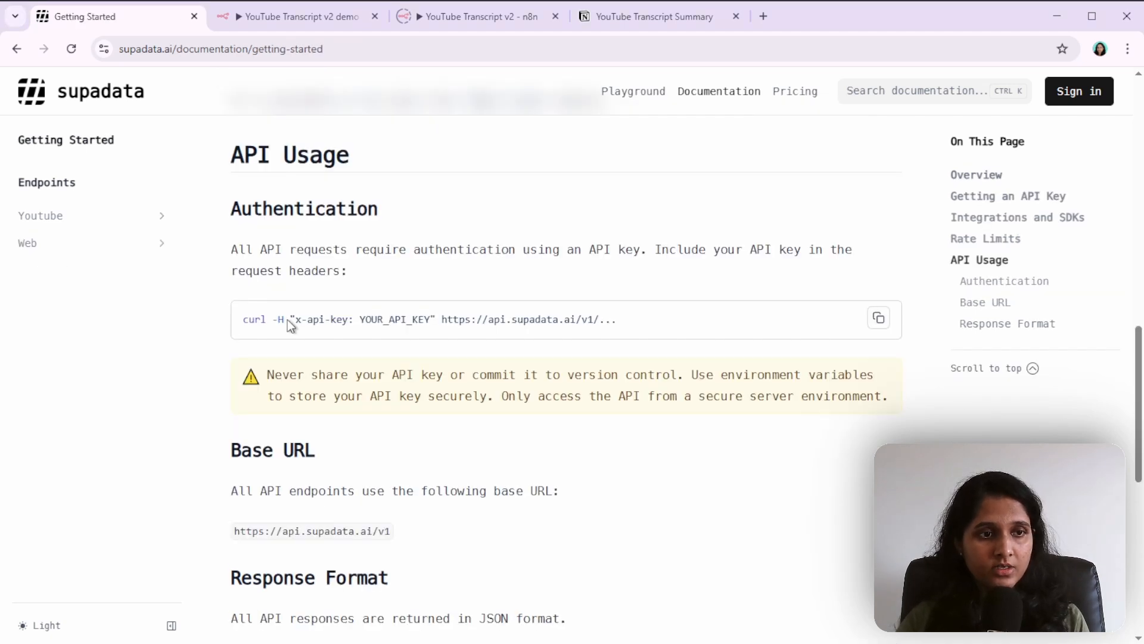
- Copy the header name "x-api-key" from the Authentication documentation and paste it below a new "Header:" label in the YouTube Demo Accounts note
{"action": "left_click_drag", "start_coordinate": [297, 321], "coordinate": [348, 322]}
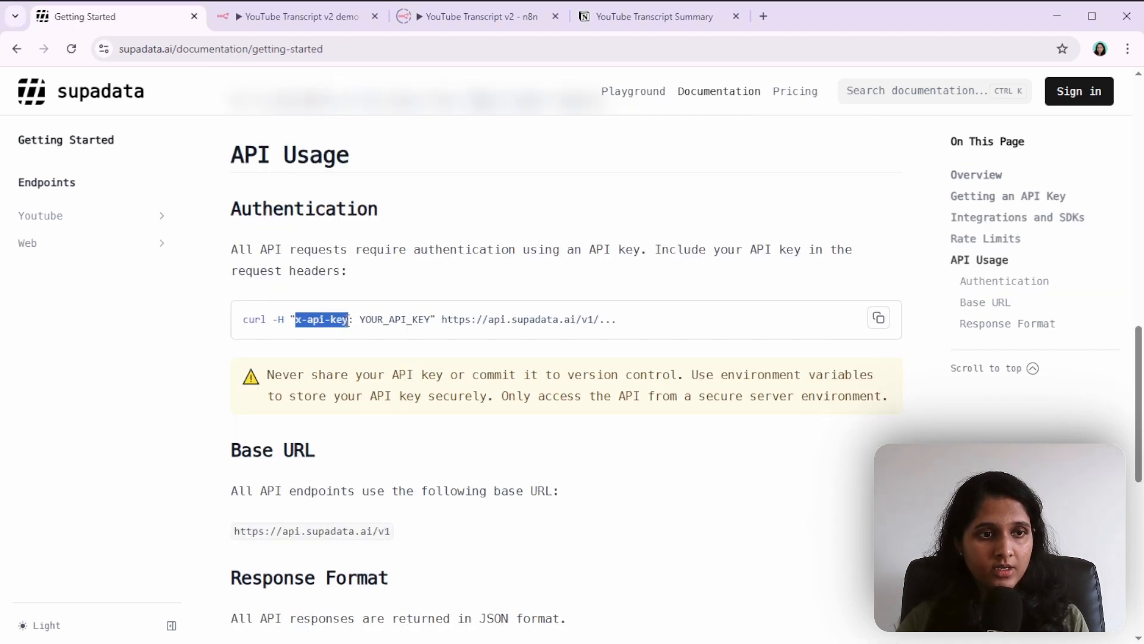
{"action": "double_click", "coordinate": [413, 322]}
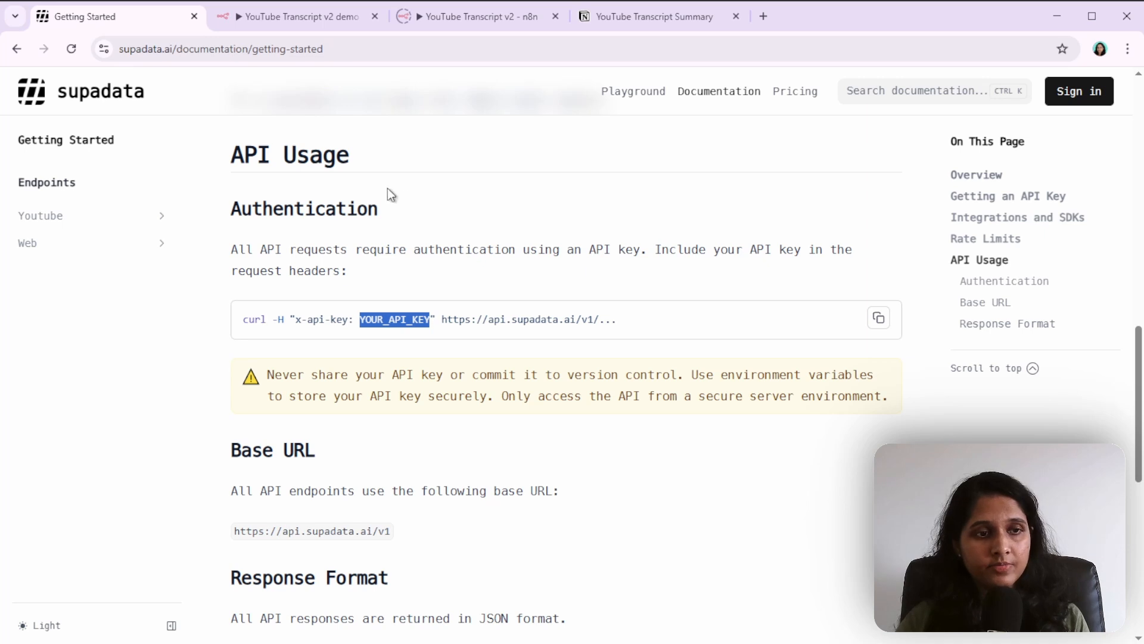
{"action": "left_click_drag", "start_coordinate": [295, 320], "coordinate": [350, 319]}
{"action": "key", "text": "ctrl+c"}
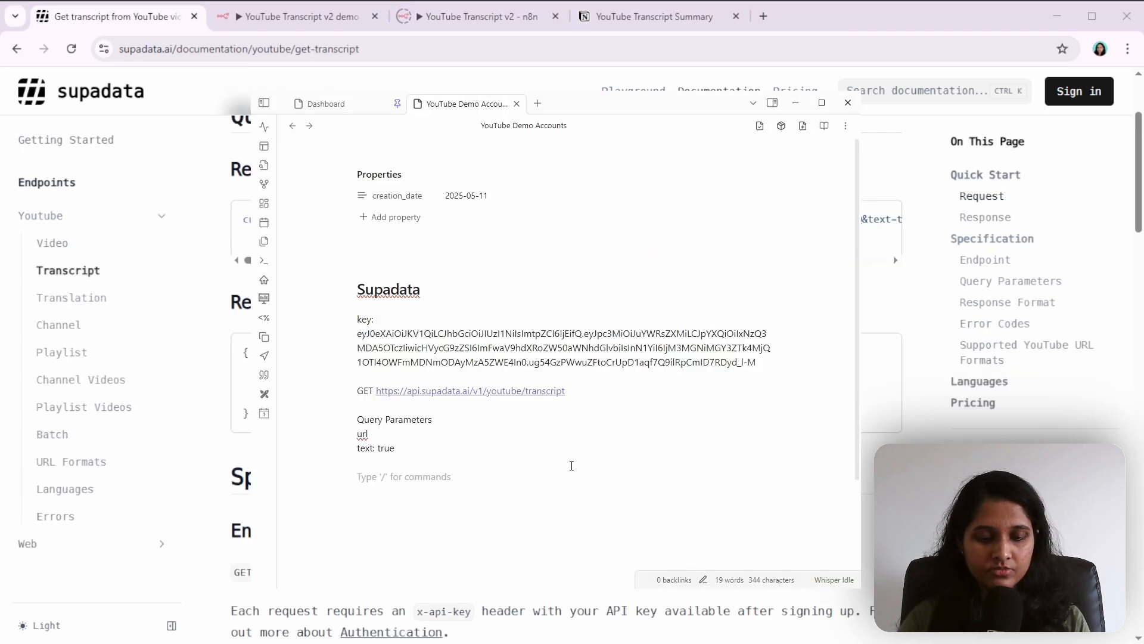
{"action": "type", "text": "Hea"}
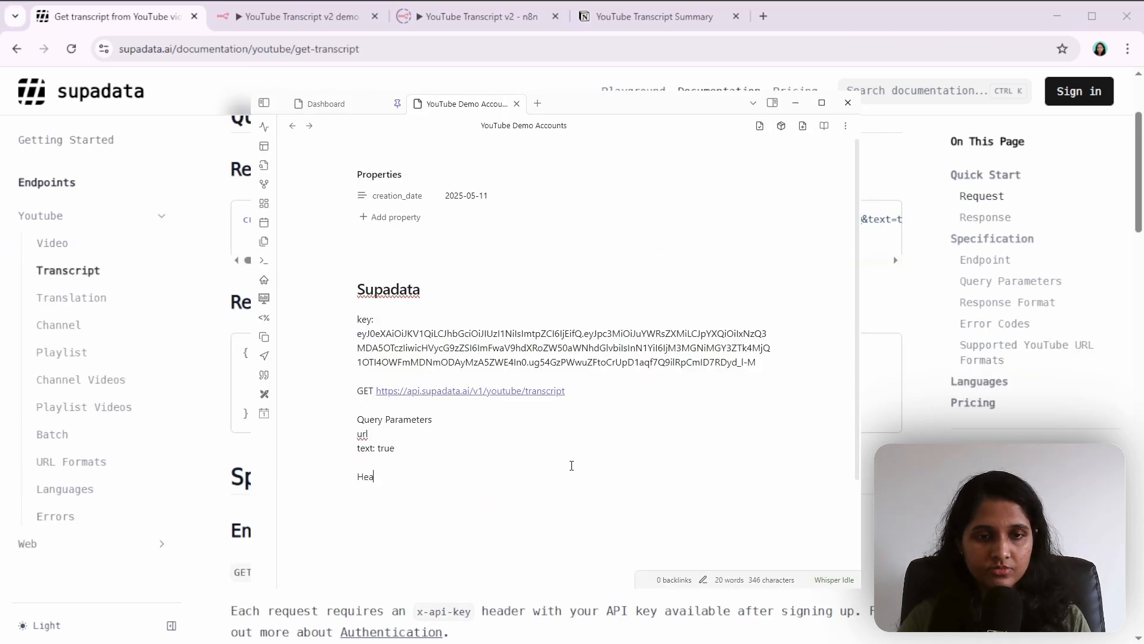
{"action": "type", "text": "der"}
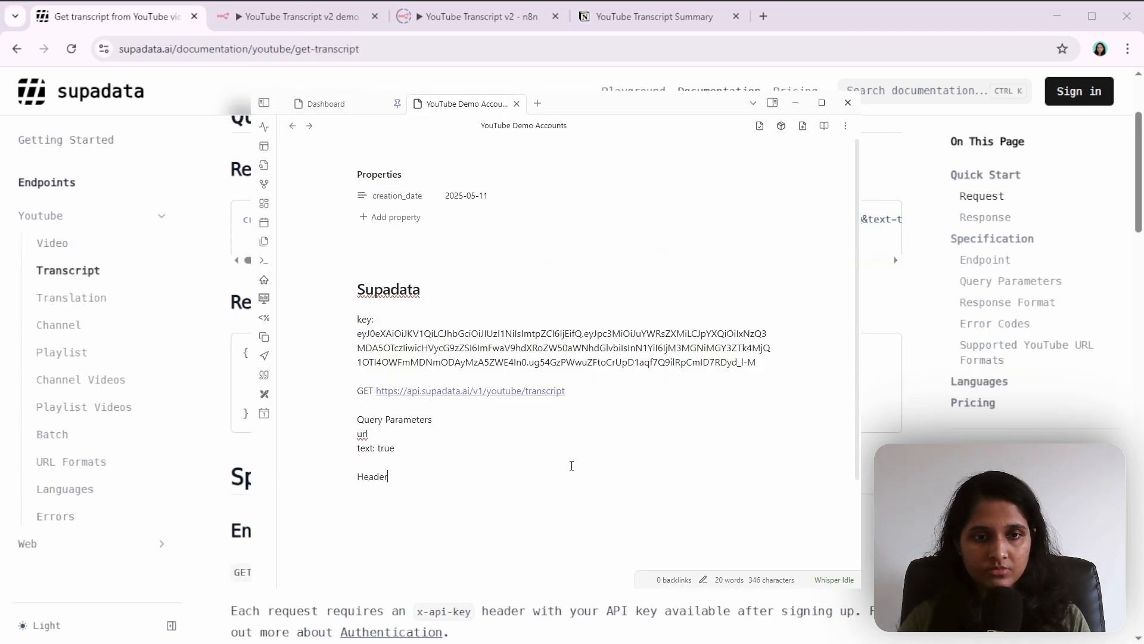
{"action": "type", "text": ":"}
{"action": "key", "text": "Return"}
{"action": "key", "text": "Return"}
{"action": "key", "text": "ctrl+v"}
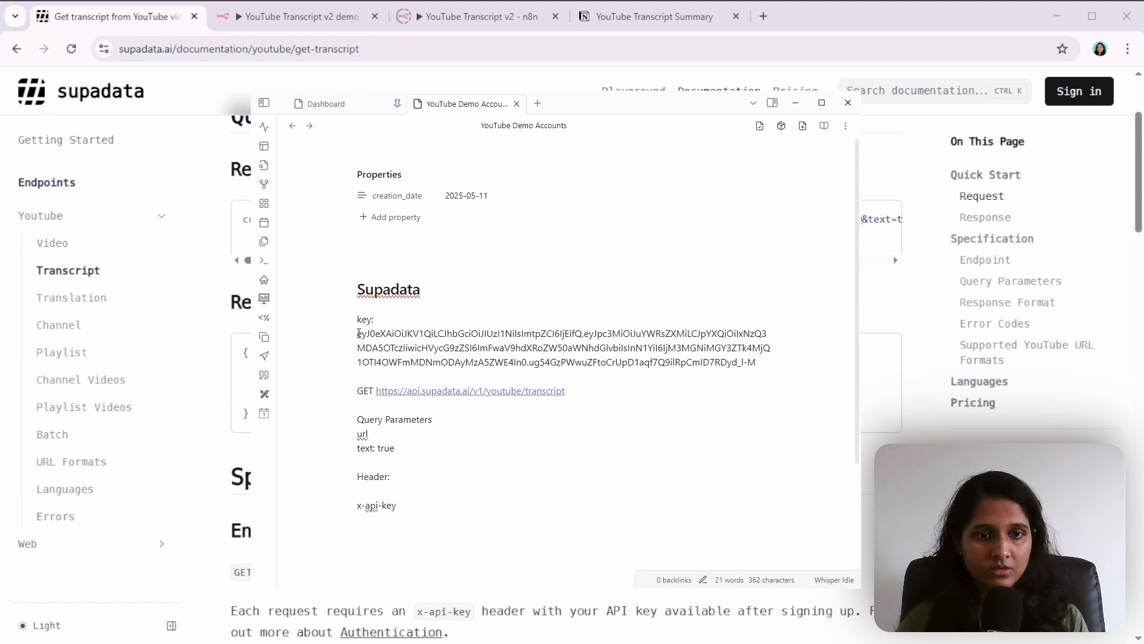
{"action": "left_click_drag", "start_coordinate": [358, 333], "coordinate": [772, 361]}
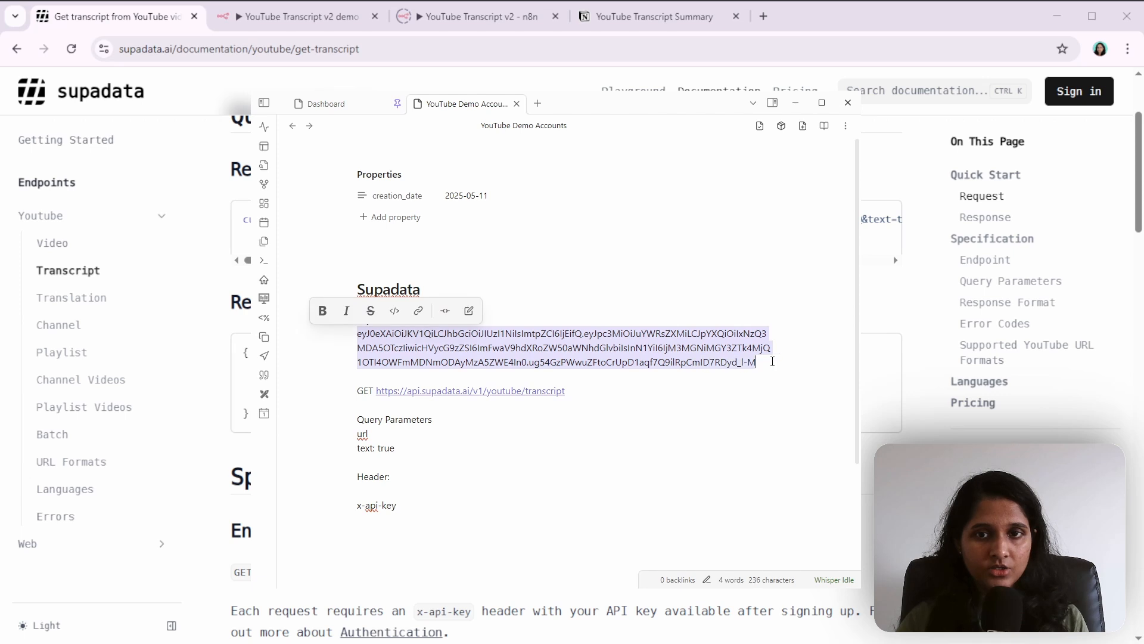
{"action": "double_click", "coordinate": [655, 345]}
{"action": "left_click", "coordinate": [425, 503]}
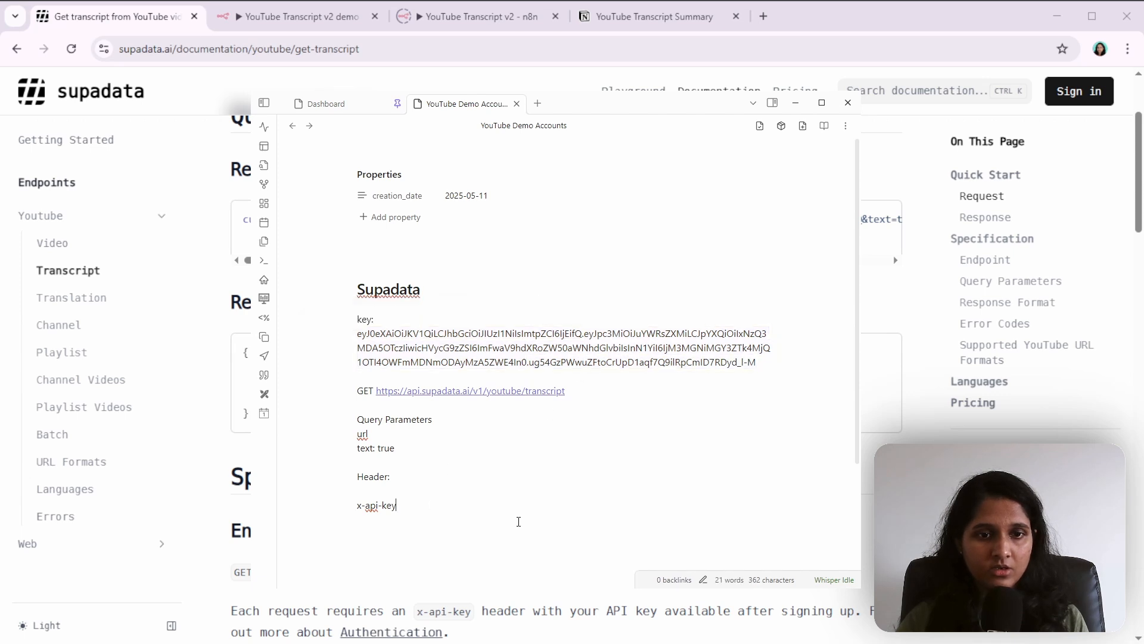
{"action": "left_click_drag", "start_coordinate": [398, 506], "coordinate": [358, 510]}
{"action": "left_click", "coordinate": [436, 511]}
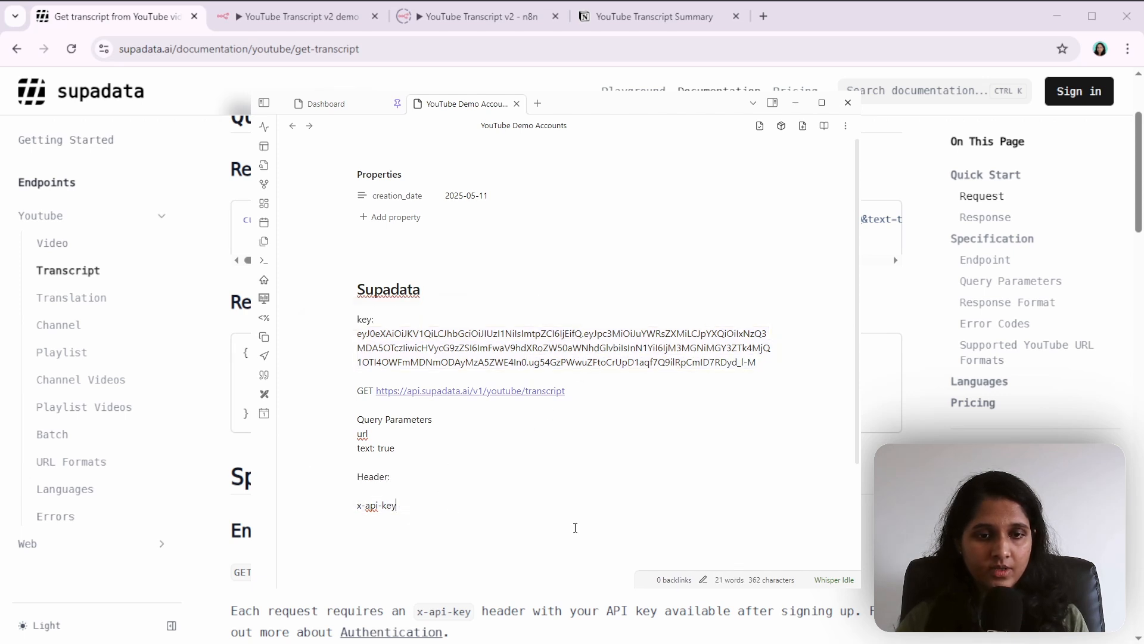
- Switch to the new n8n workflow in the browser and add an HTTP Request node after the manual trigger
{"action": "left_click", "coordinate": [293, 63]}
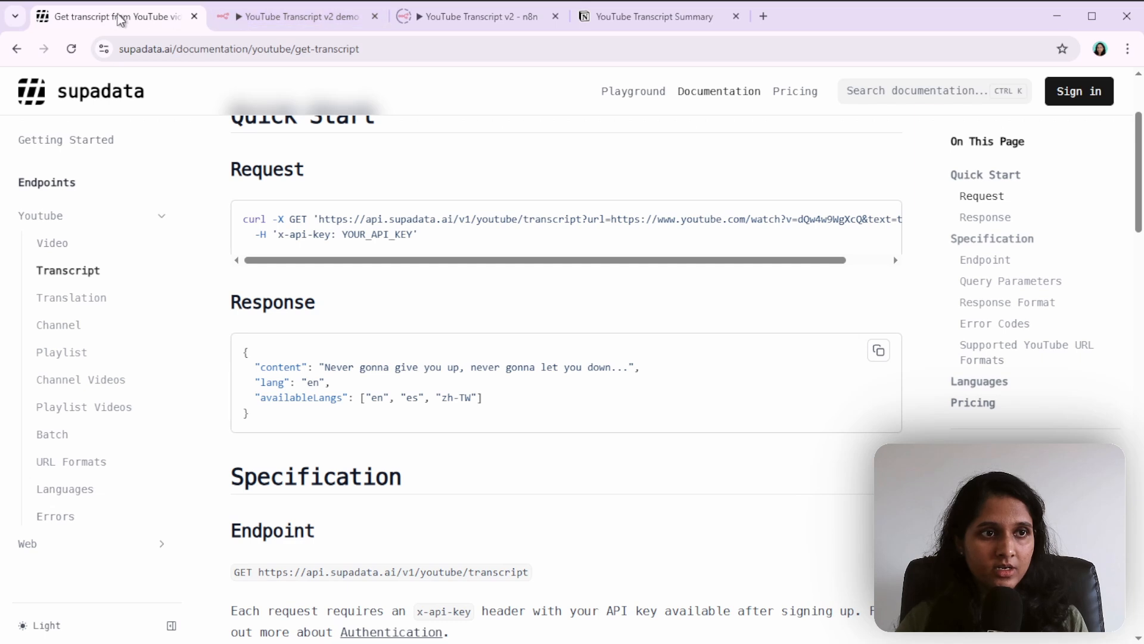
{"action": "left_click", "coordinate": [320, 20]}
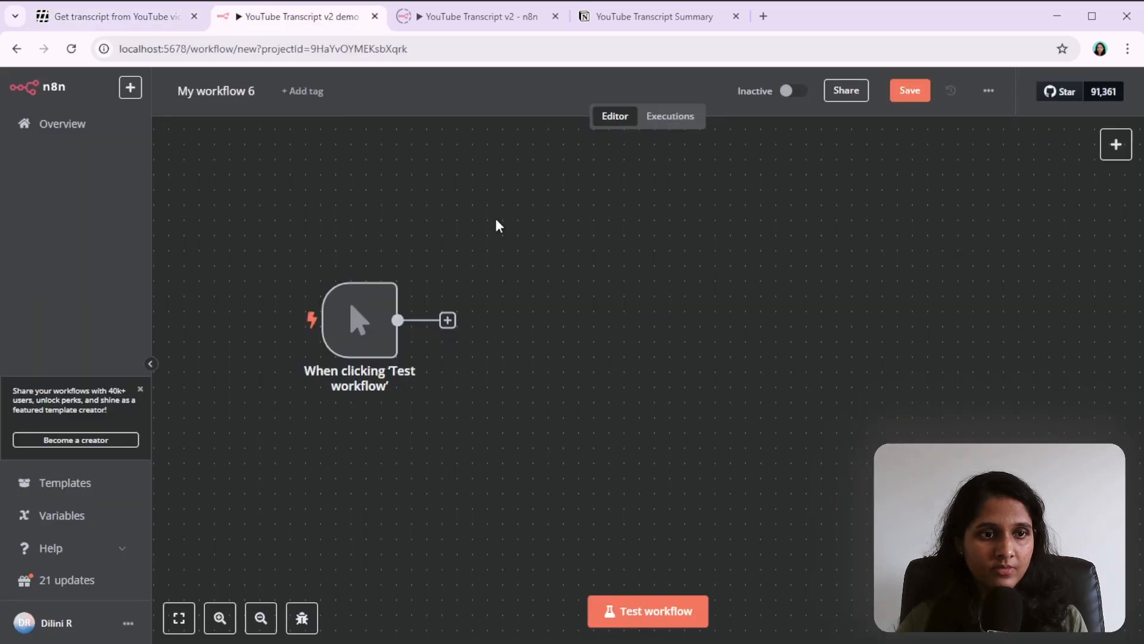
{"action": "left_click", "coordinate": [448, 321]}
{"action": "type", "text": "htt"}
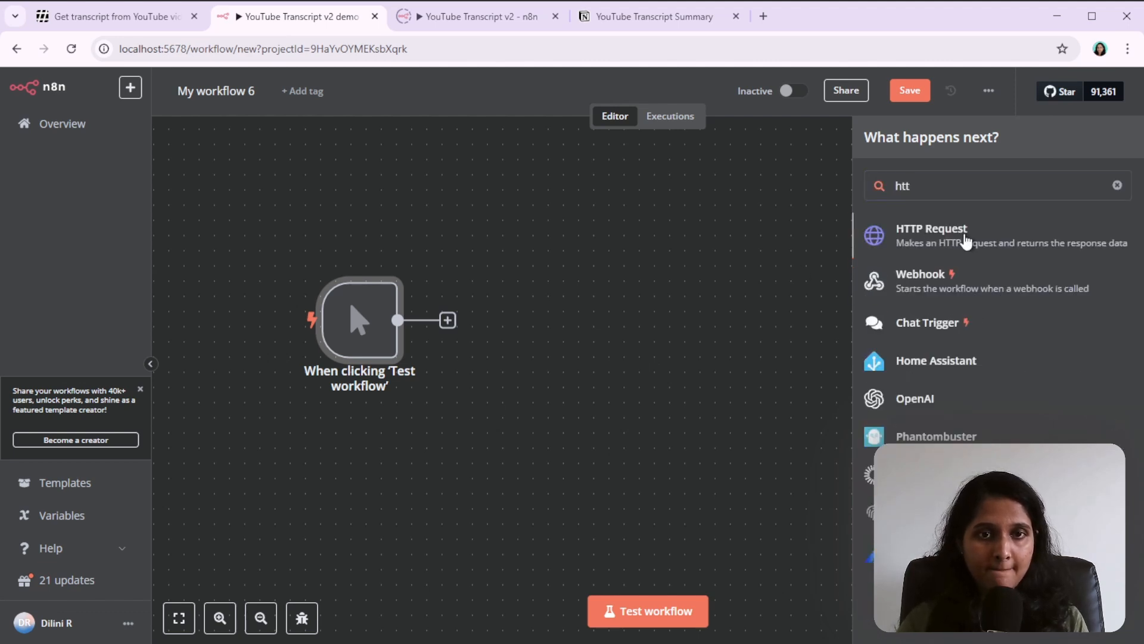
{"action": "left_click", "coordinate": [963, 239]}
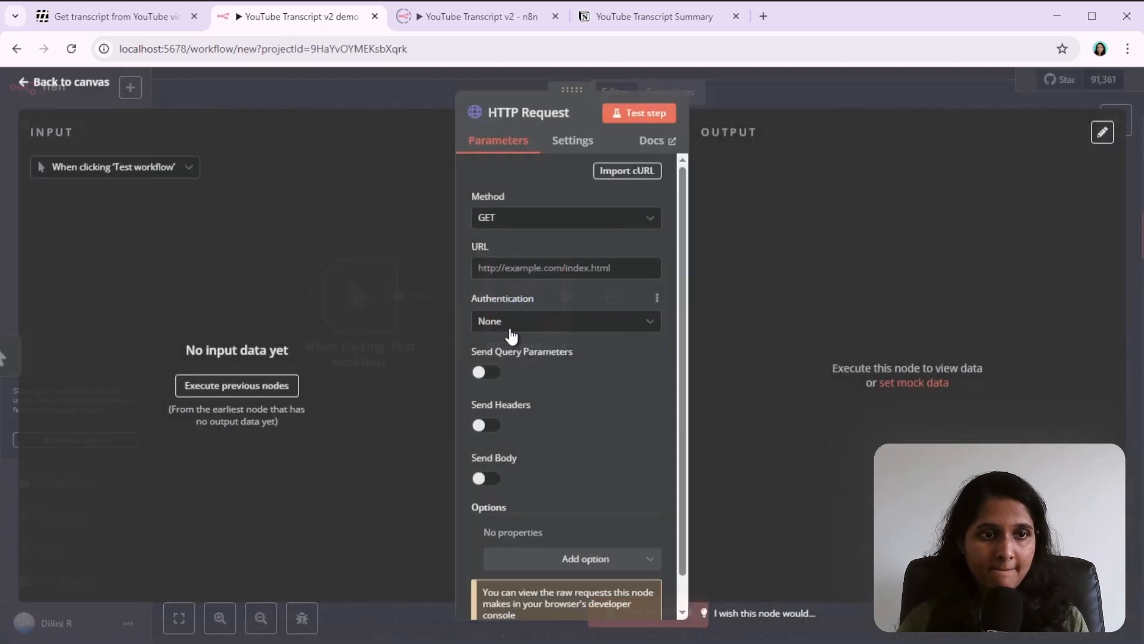
{"action": "left_click", "coordinate": [512, 220]}
{"action": "left_click", "coordinate": [513, 220]}
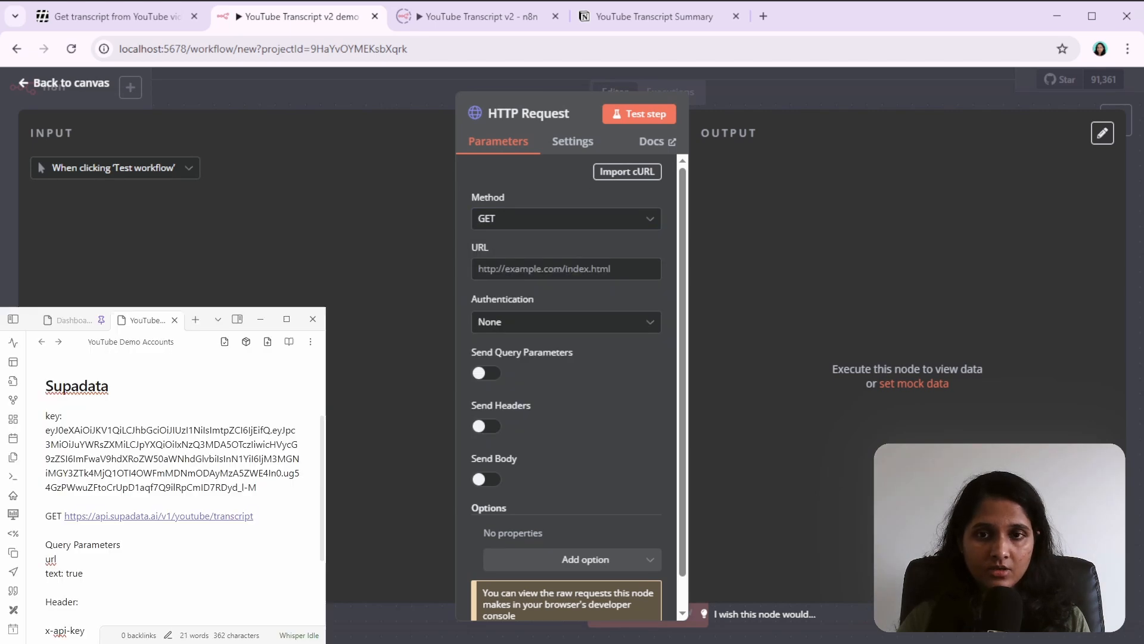
{"action": "left_click", "coordinate": [209, 400]}
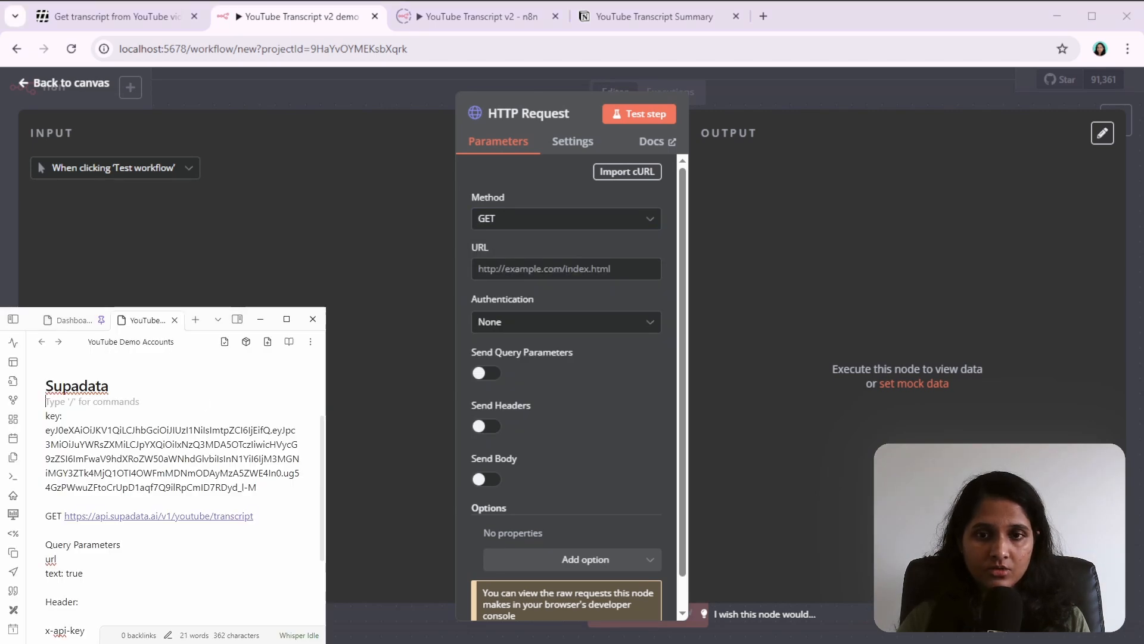
{"action": "left_click_drag", "start_coordinate": [260, 518], "coordinate": [66, 516]}
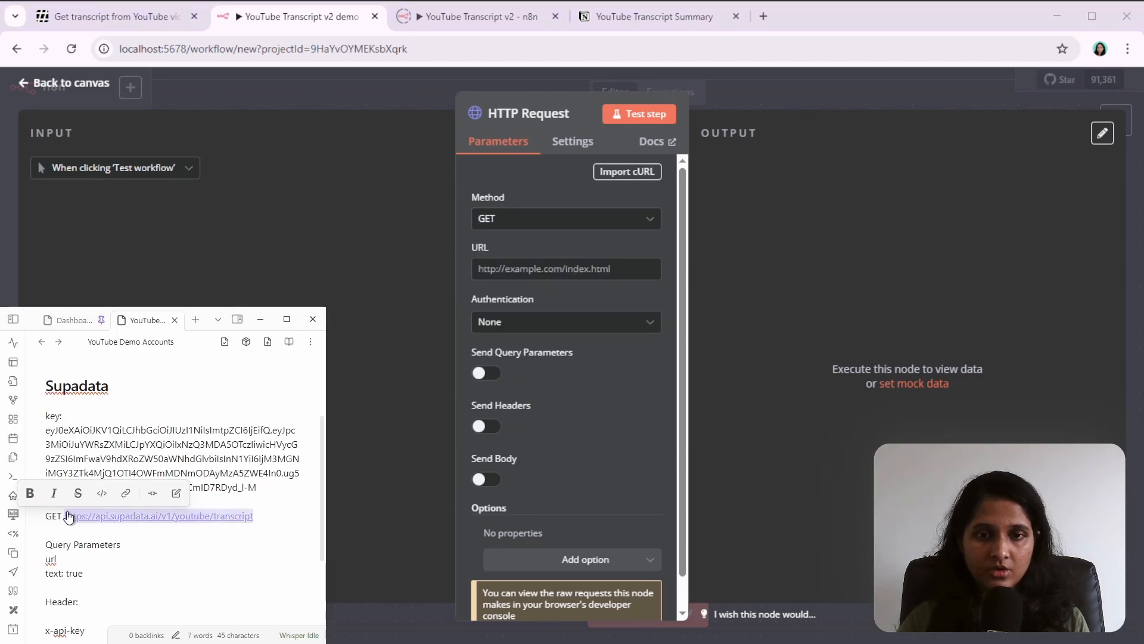
{"action": "key", "text": "ctrl+c"}
{"action": "left_click", "coordinate": [528, 262]}
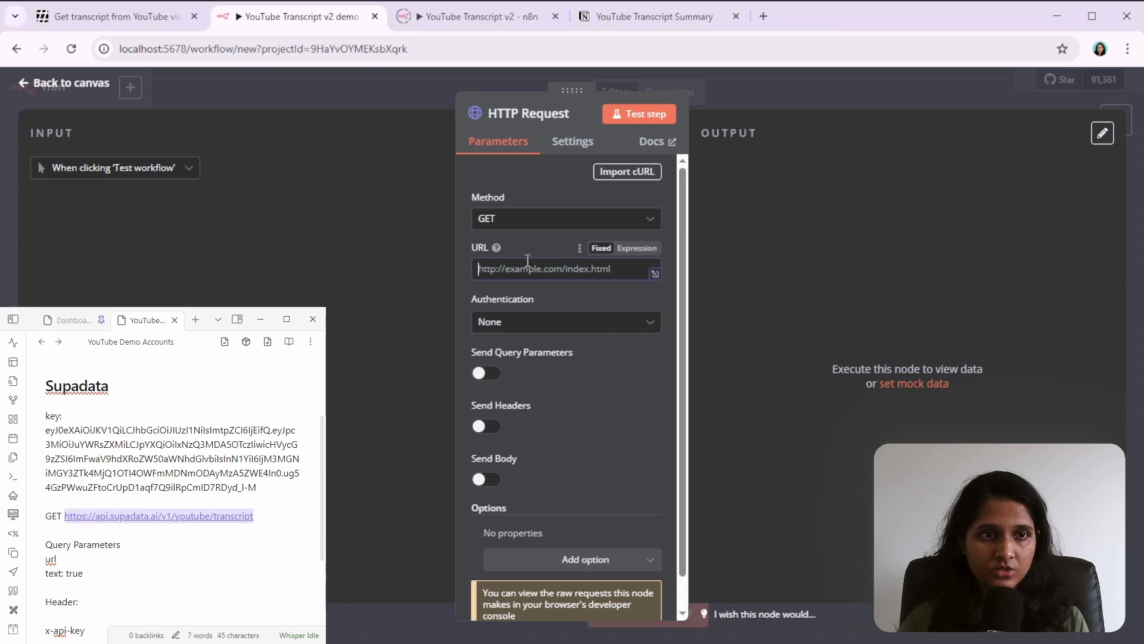
{"action": "key", "text": "ctrl+v"}
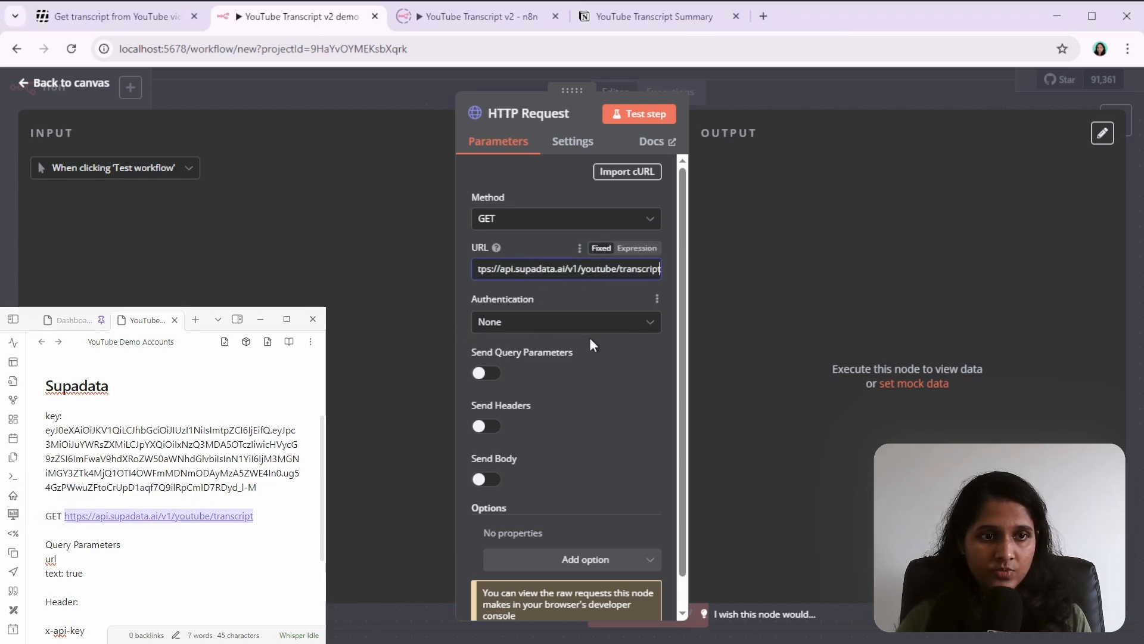
{"action": "scroll", "coordinate": [589, 338], "scroll_direction": "down", "scroll_amount": 1}
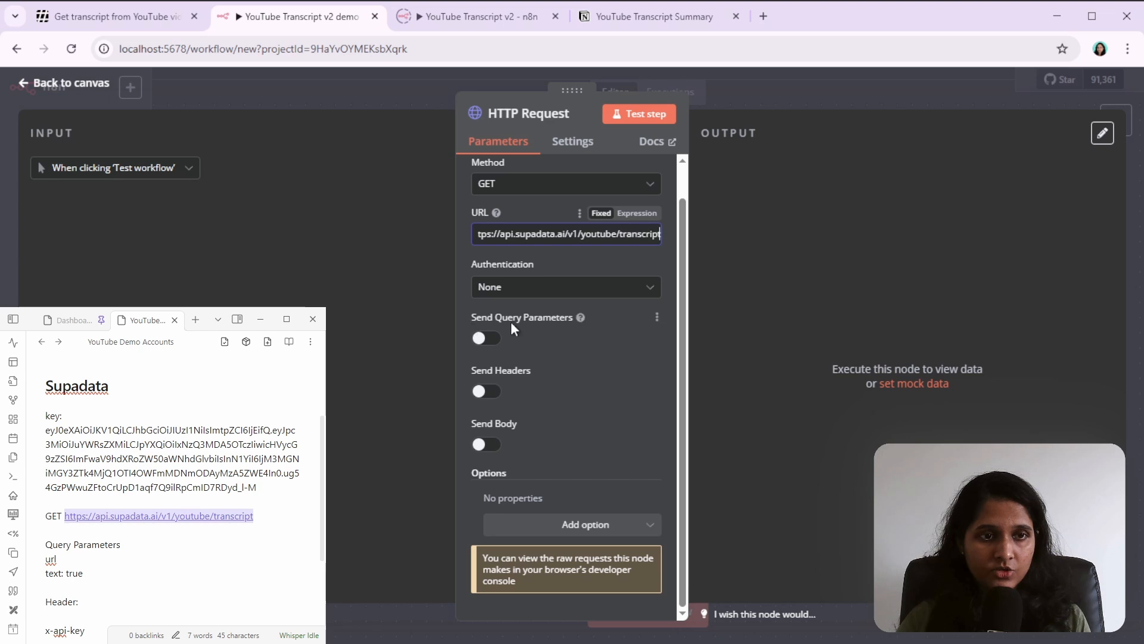
{"action": "left_click", "coordinate": [493, 340]}
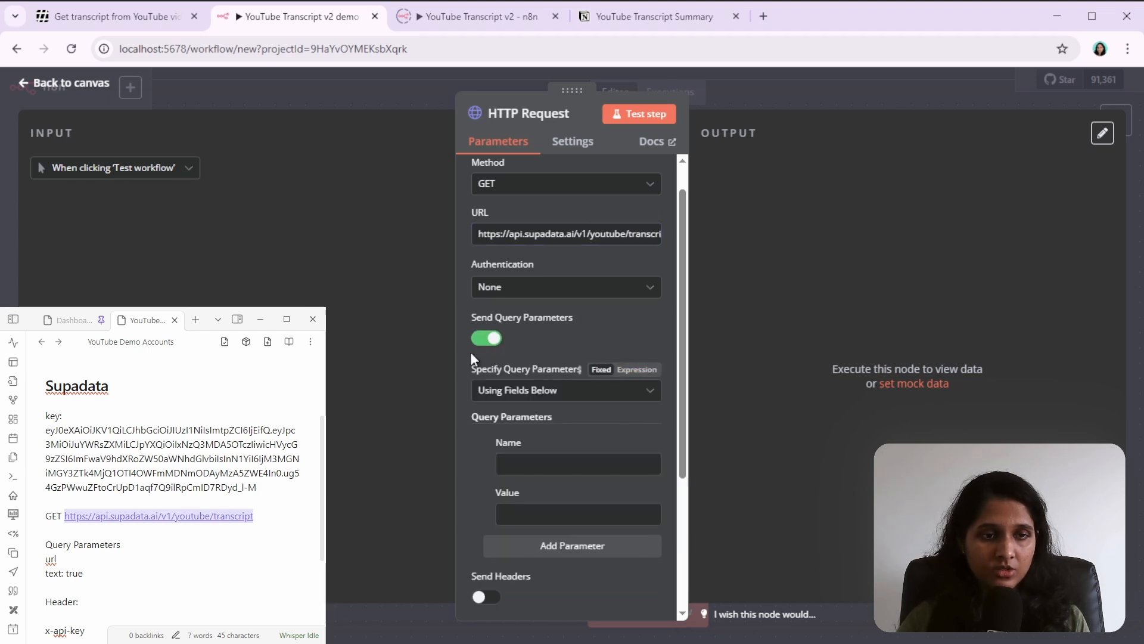
{"action": "scroll", "coordinate": [525, 301], "scroll_direction": "down", "scroll_amount": 5}
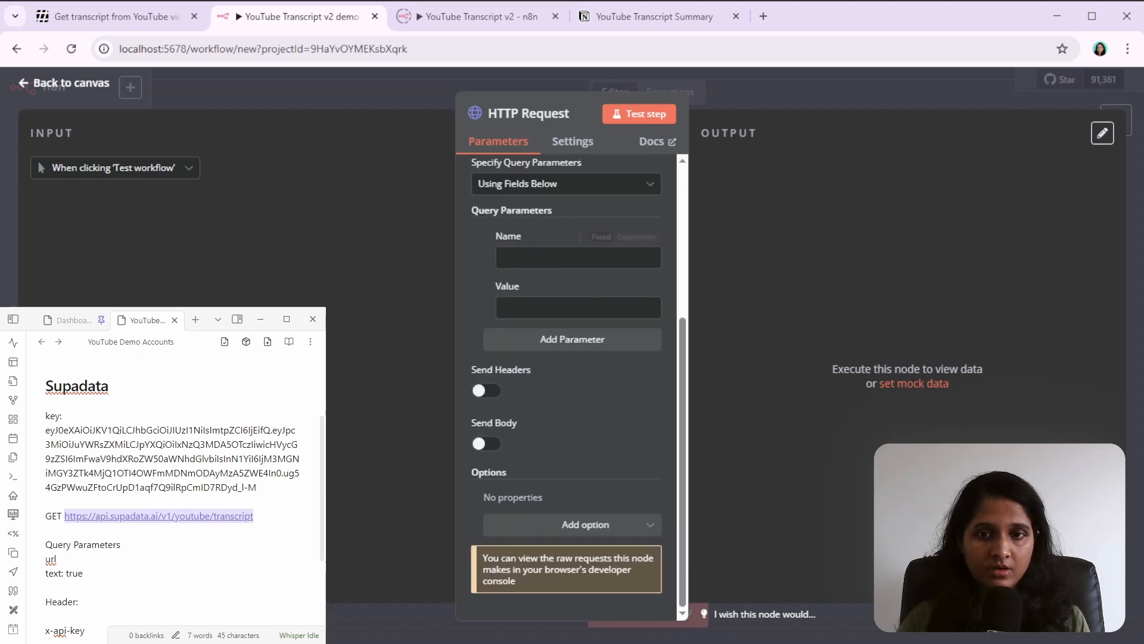
{"action": "left_click", "coordinate": [135, 572]}
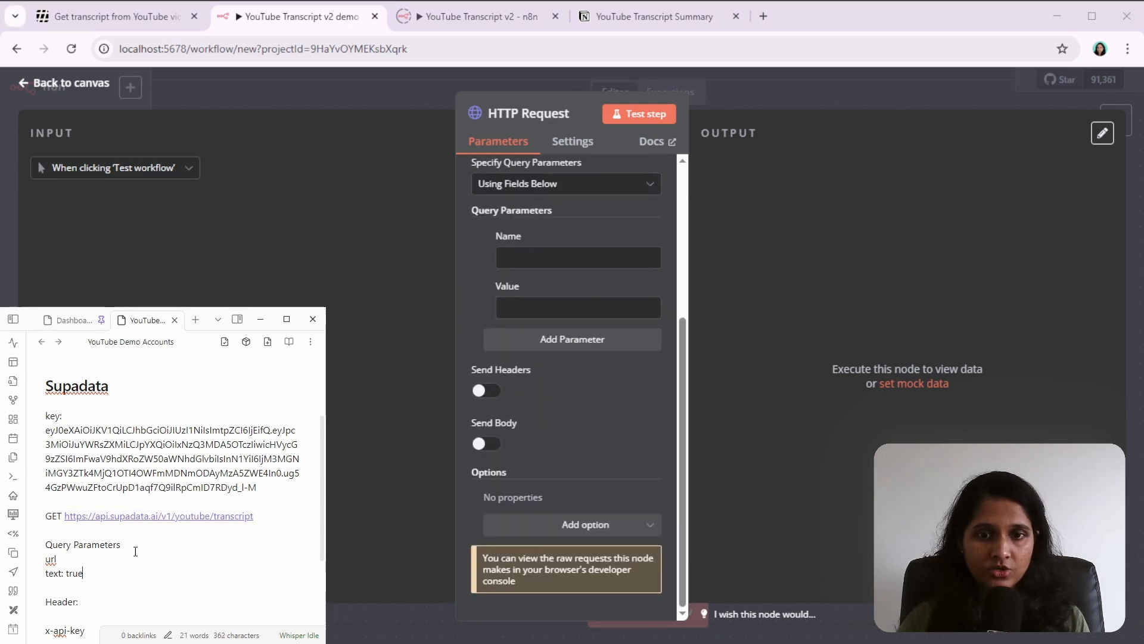
{"action": "double_click", "coordinate": [50, 559]}
{"action": "left_click", "coordinate": [550, 256]}
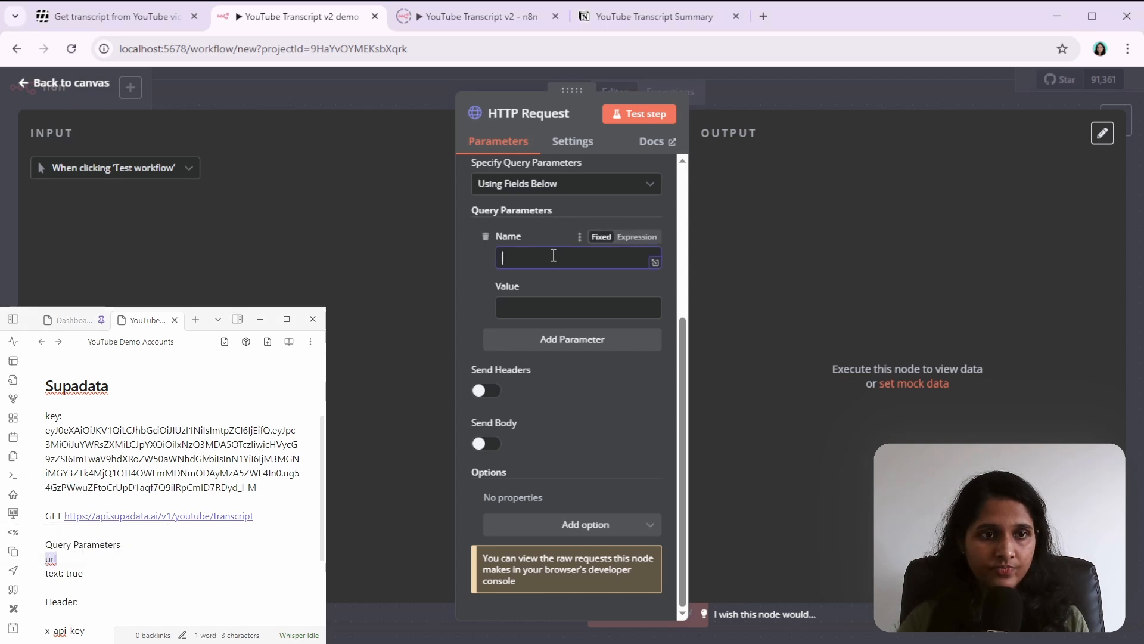
{"action": "key", "text": "ctrl+v"}
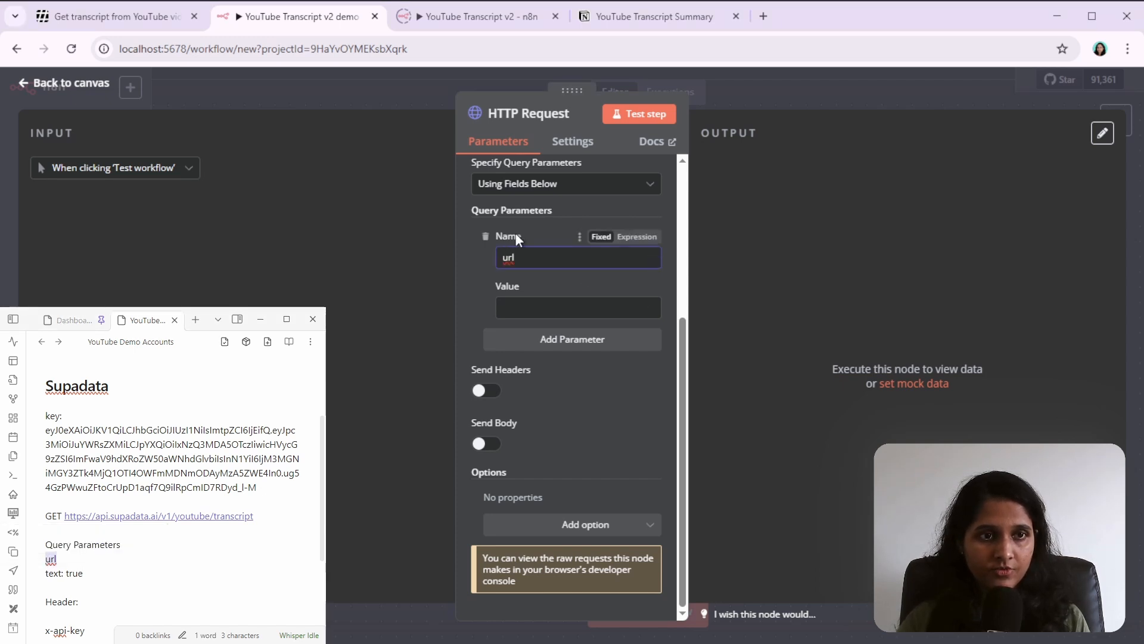
{"action": "left_click", "coordinate": [540, 313]}
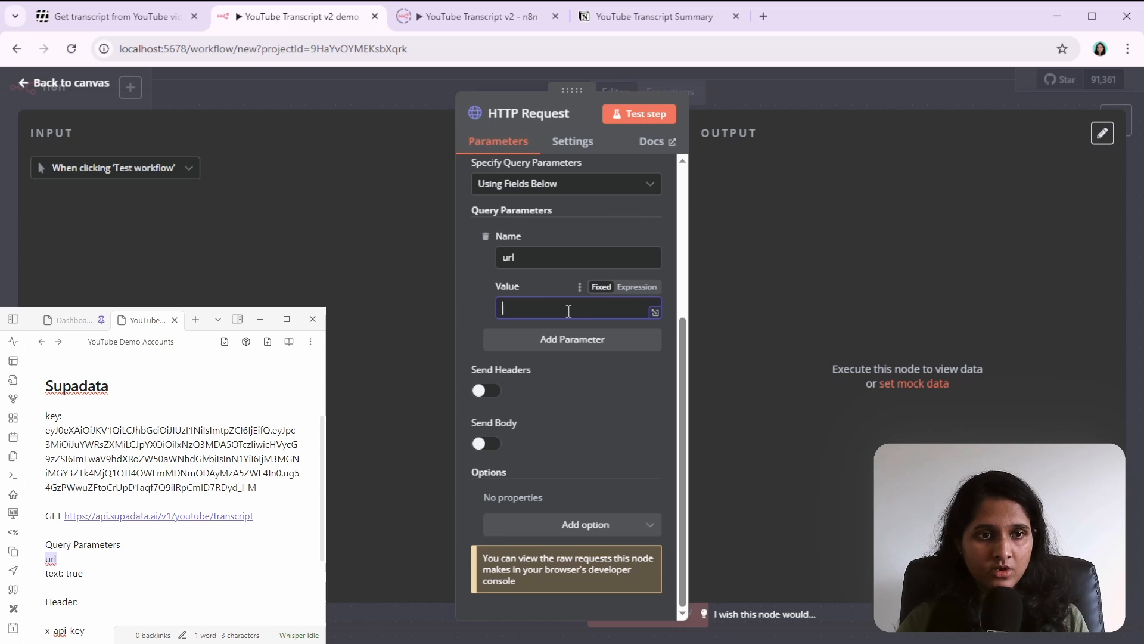
{"action": "key", "text": "ctrl+v"}
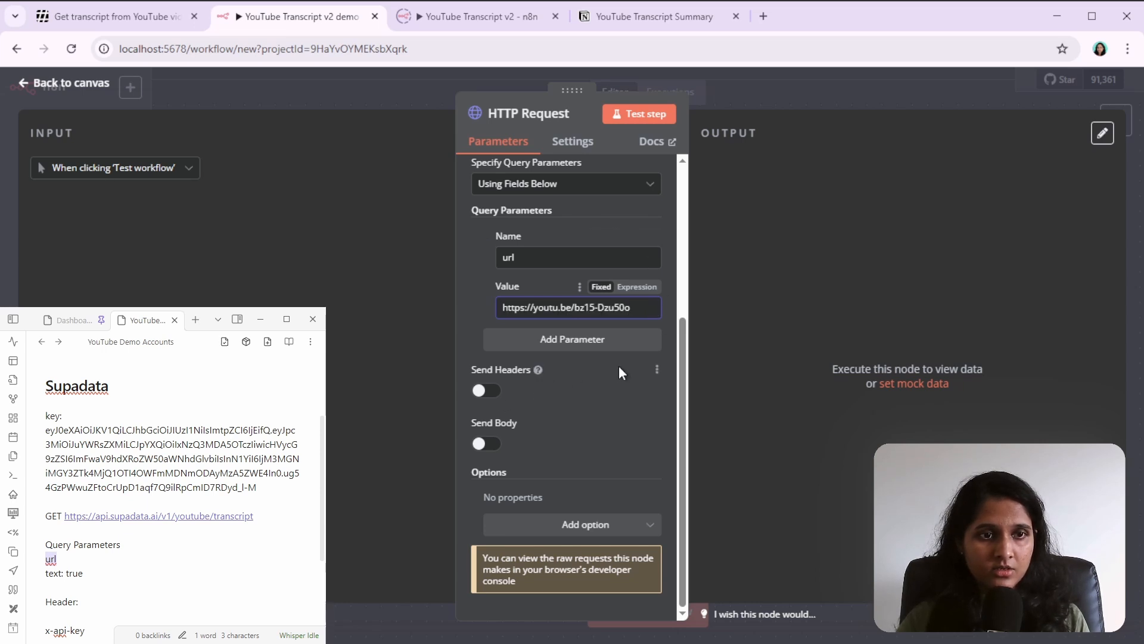
- Add a second query parameter with name "text" and value "true"
{"action": "left_click", "coordinate": [578, 341]}
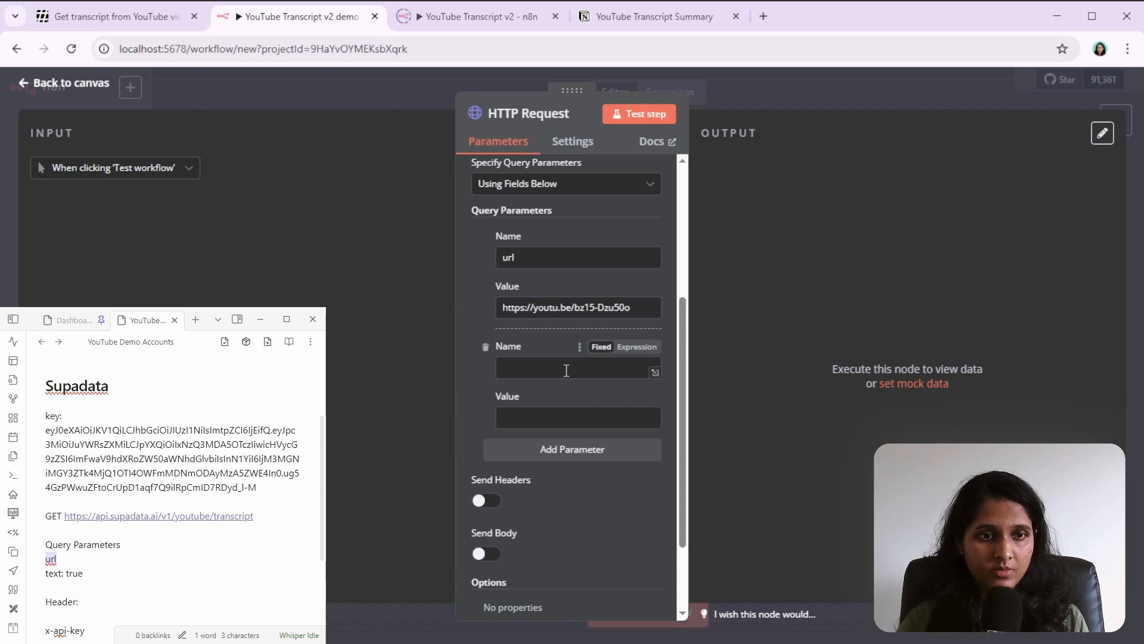
{"action": "type", "text": "text"}
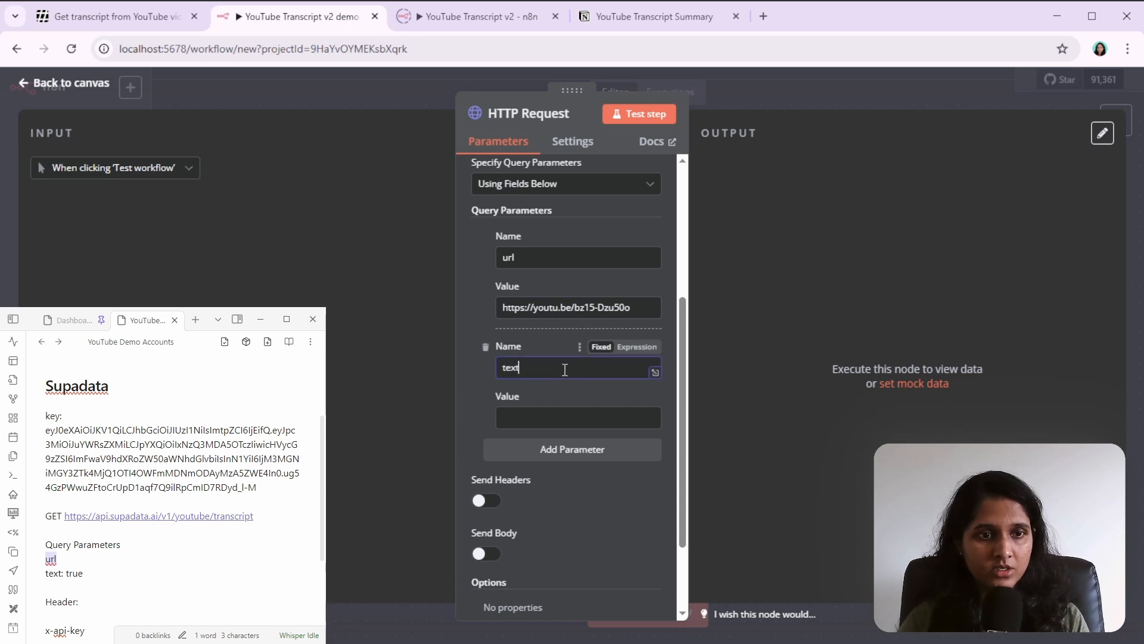
{"action": "left_click", "coordinate": [552, 424]}
{"action": "type", "text": "true"}
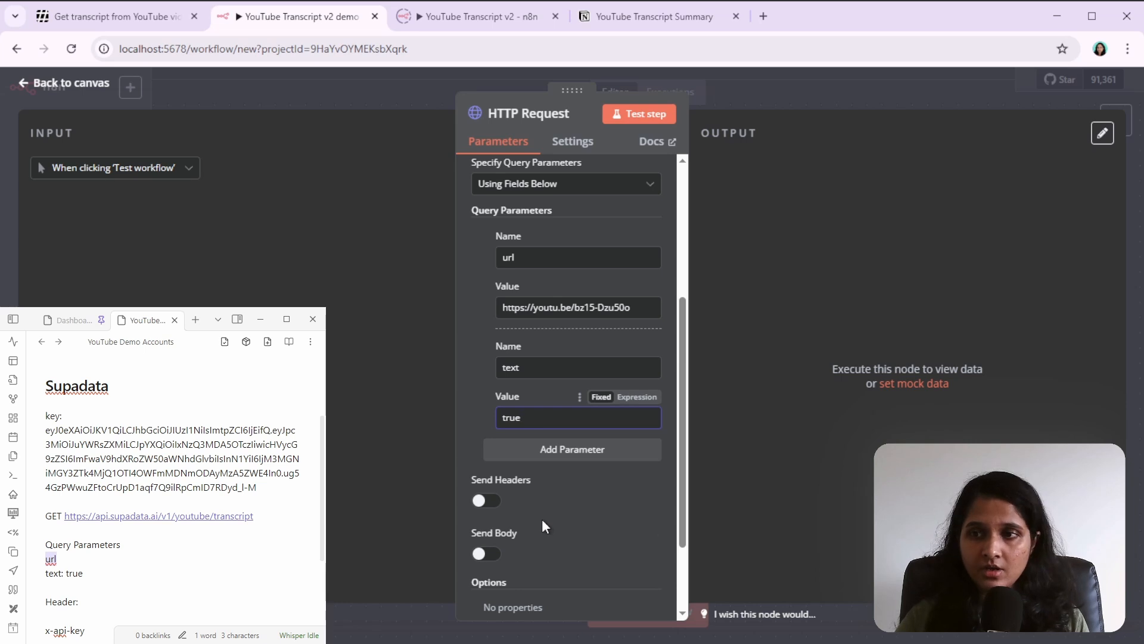
- Enable sending headers and set the first header's name to "x-api-key", copied from the note
{"action": "left_click", "coordinate": [486, 500]}
{"action": "scroll", "coordinate": [556, 488], "scroll_direction": "down", "scroll_amount": 4}
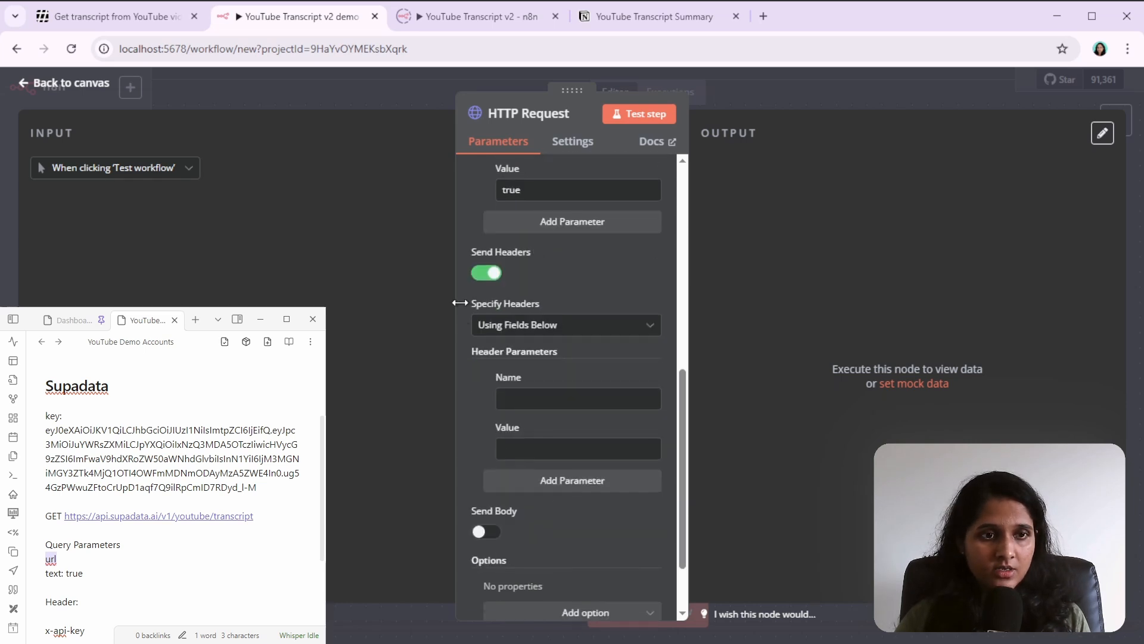
{"action": "left_click", "coordinate": [535, 399]}
{"action": "left_click", "coordinate": [111, 615]}
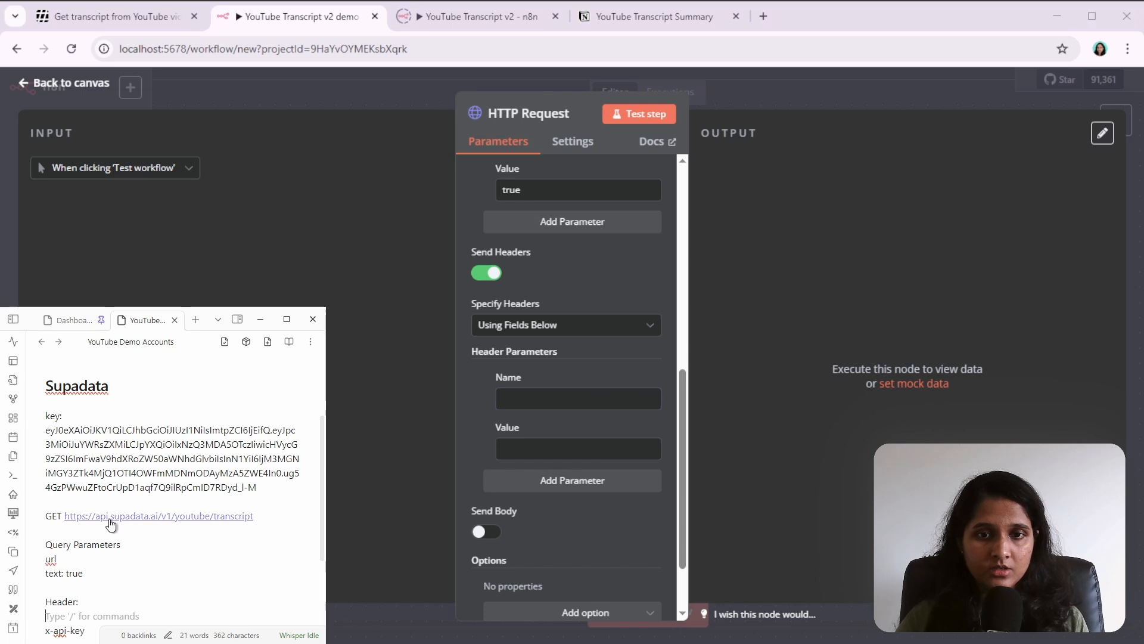
{"action": "scroll", "coordinate": [73, 569], "scroll_direction": "down", "scroll_amount": 2}
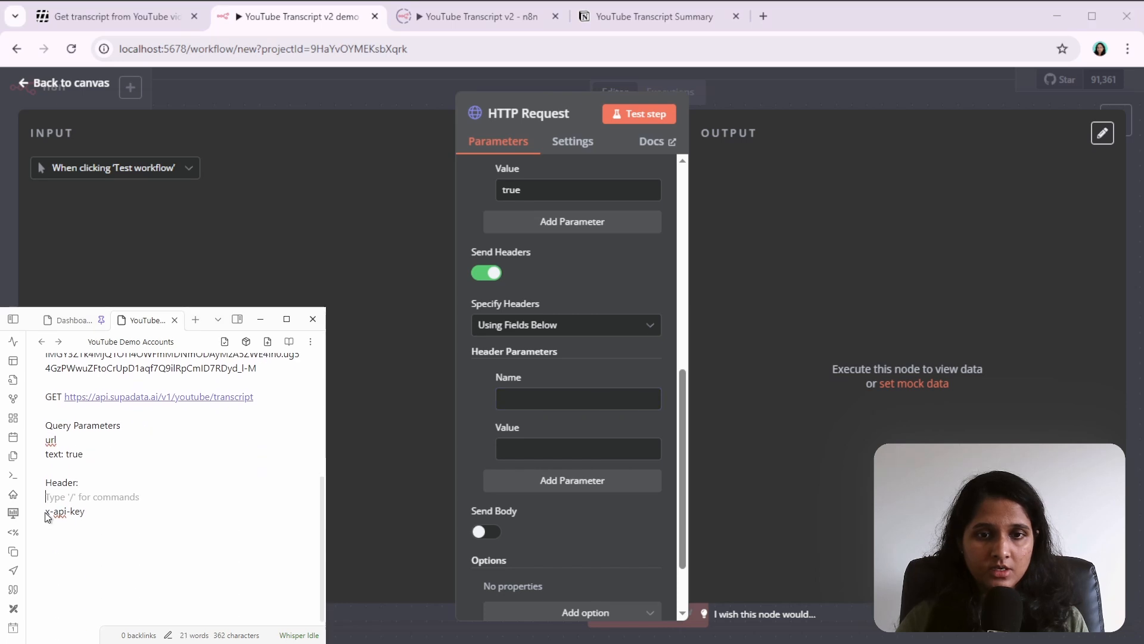
{"action": "left_click", "coordinate": [47, 512]}
{"action": "left_click_drag", "start_coordinate": [47, 512], "coordinate": [85, 513]}
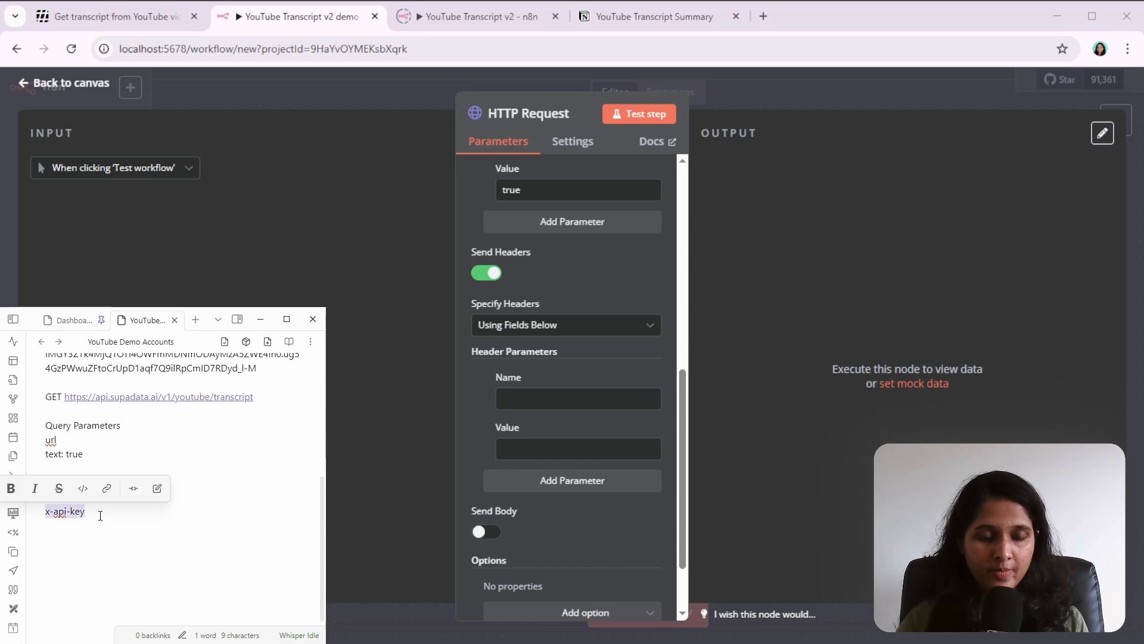
{"action": "left_click", "coordinate": [565, 401]}
{"action": "key", "text": "ctrl+v"}
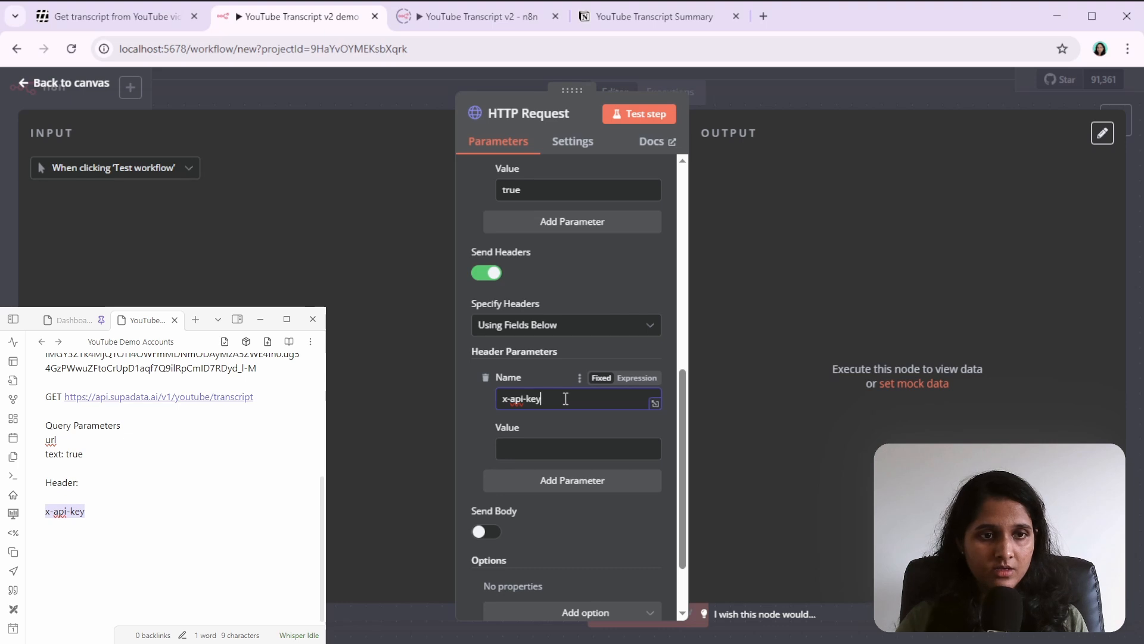
- Paste the Supadata API key from the note as the header's value and test the HTTP Request node
{"action": "left_click", "coordinate": [556, 451]}
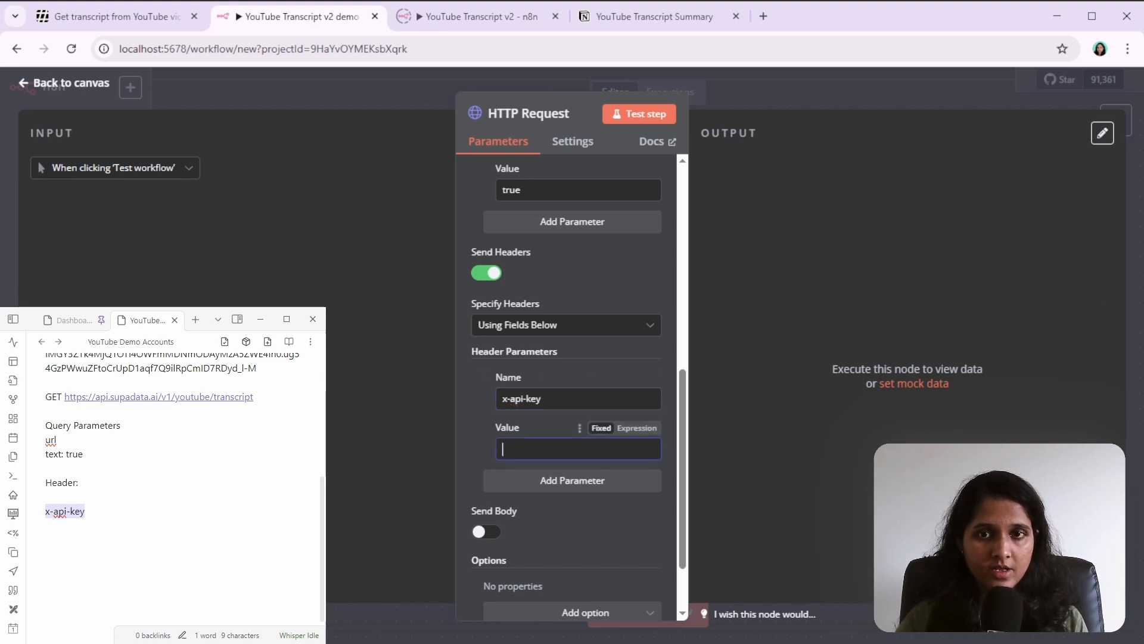
{"action": "left_click", "coordinate": [89, 496]}
{"action": "scroll", "coordinate": [116, 440], "scroll_direction": "up", "scroll_amount": 2}
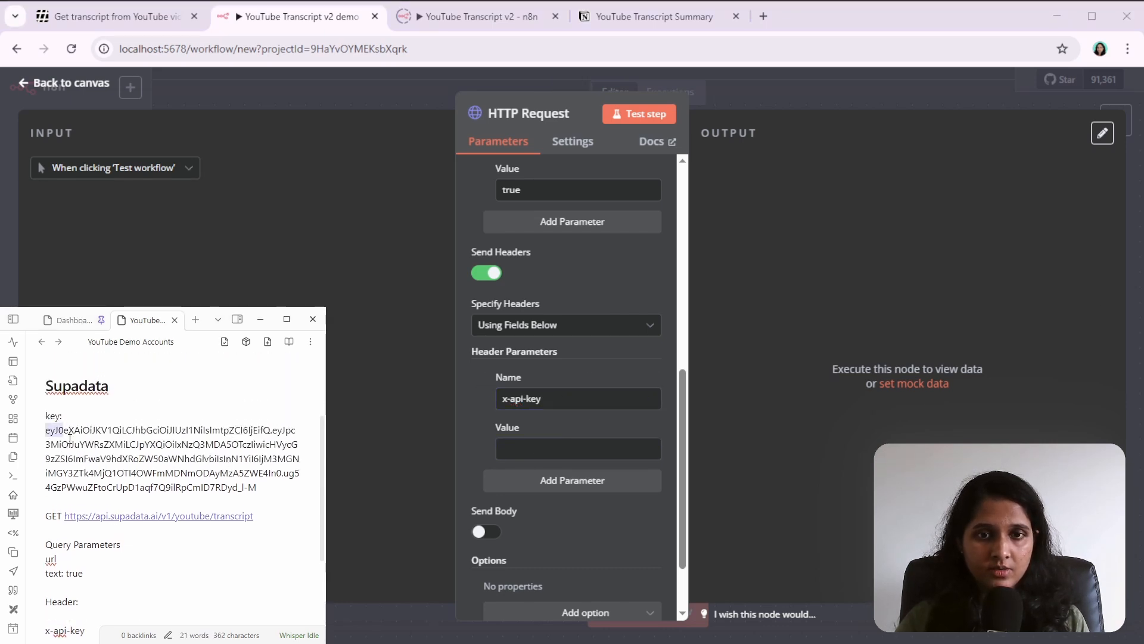
{"action": "left_click_drag", "start_coordinate": [47, 431], "coordinate": [271, 490]}
{"action": "key", "text": "ctrl+c"}
{"action": "left_click", "coordinate": [587, 449]}
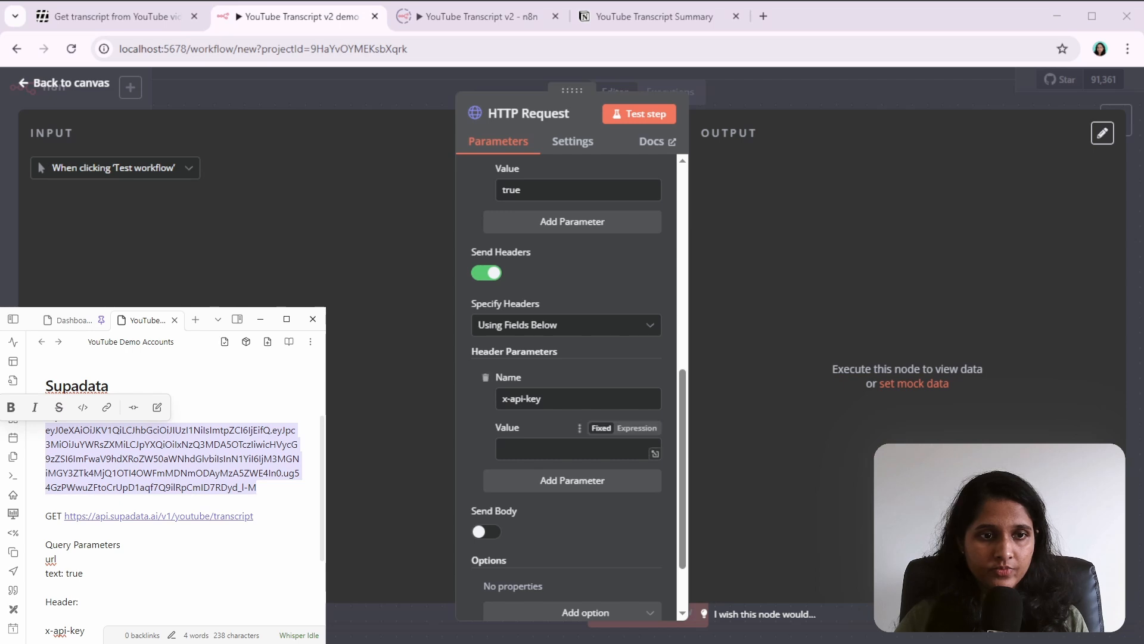
{"action": "key", "text": "ctrl+v"}
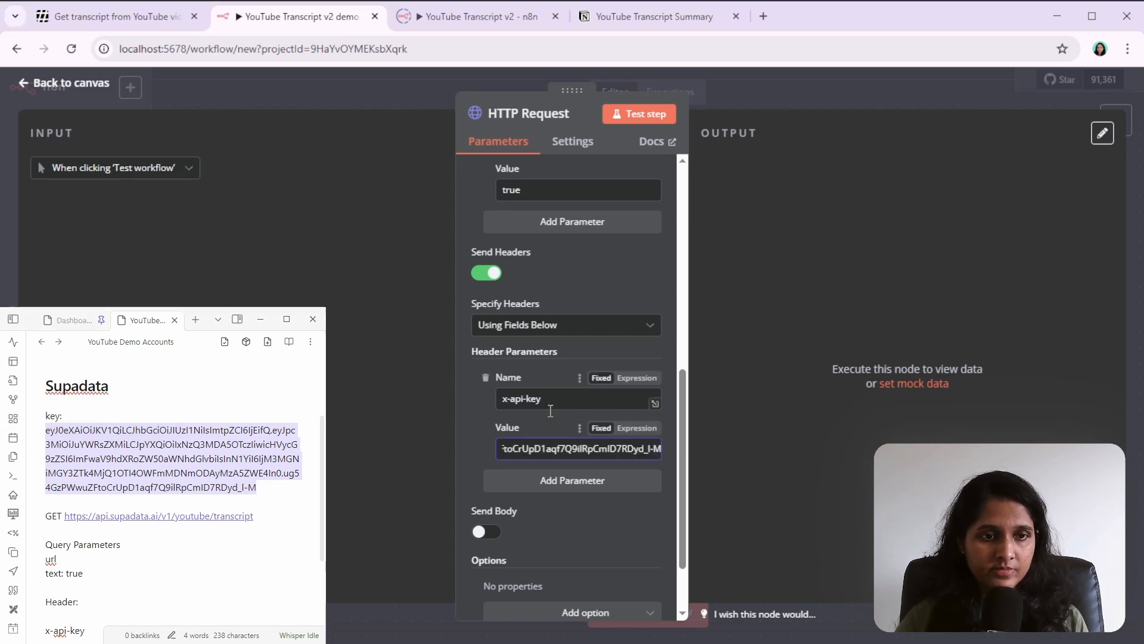
{"action": "scroll", "coordinate": [547, 416], "scroll_direction": "down", "scroll_amount": 2}
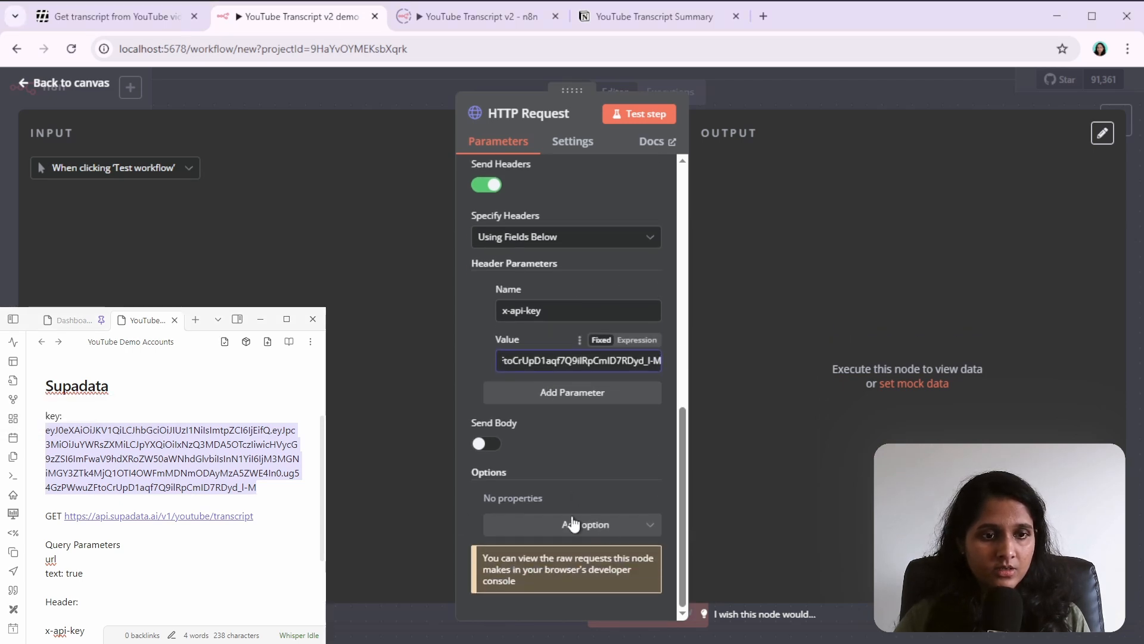
{"action": "left_click", "coordinate": [658, 122]}
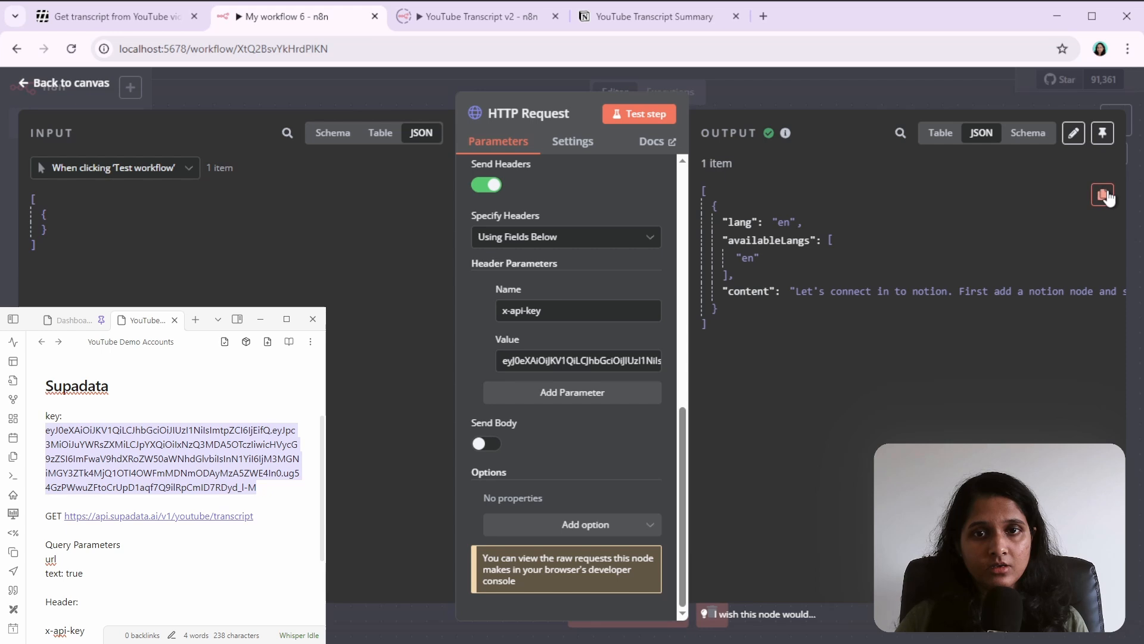
- Paste the HTTP Request node's JSON output into a new note and review the transcript text in its content field
{"action": "left_click", "coordinate": [137, 384]}
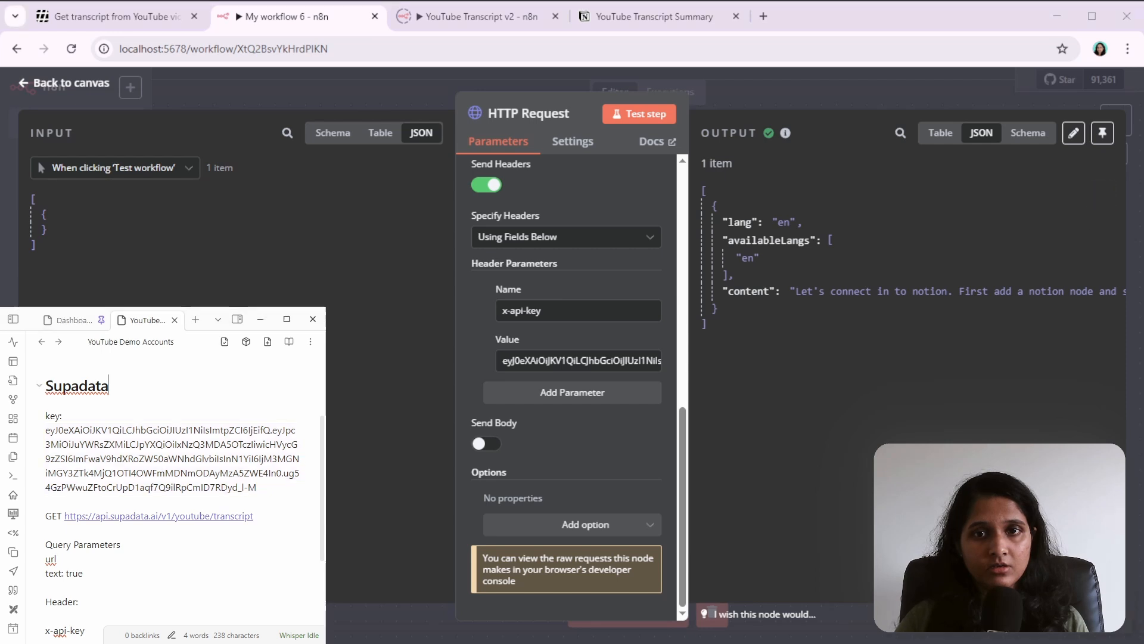
{"action": "left_click", "coordinate": [196, 320]}
{"action": "left_click", "coordinate": [152, 475]}
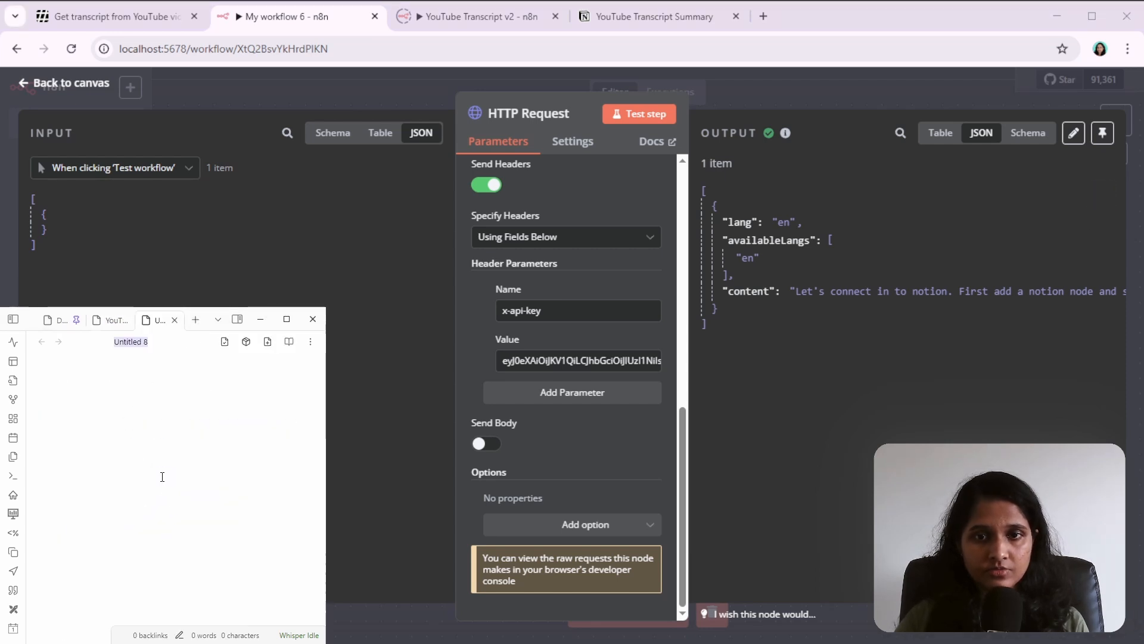
{"action": "left_click", "coordinate": [122, 490]}
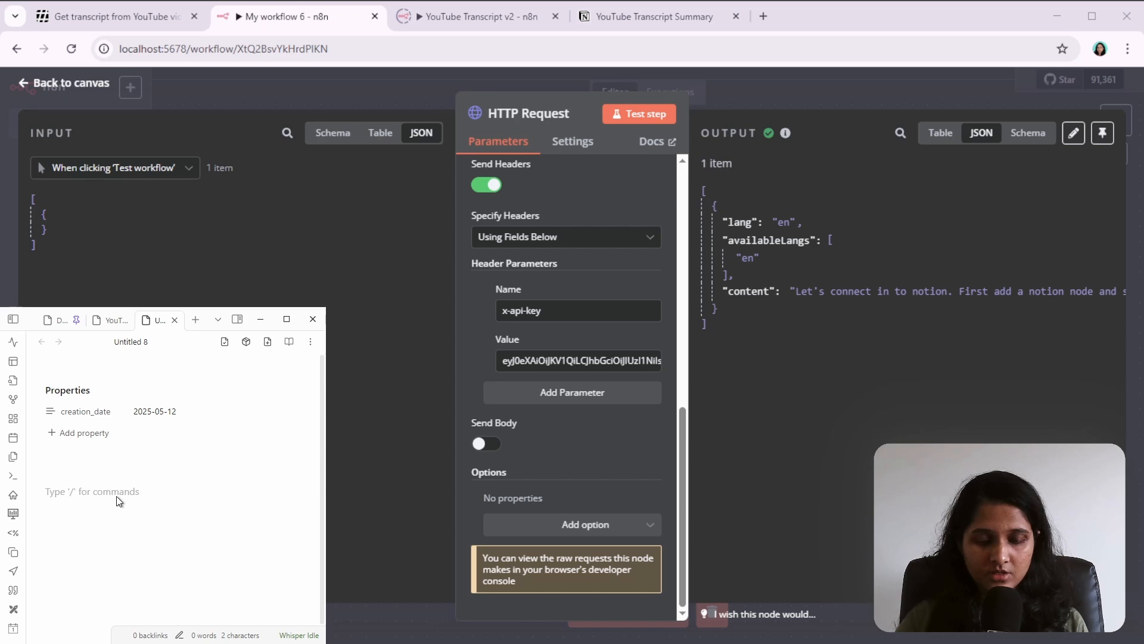
{"action": "key", "text": "ctrl+v"}
{"action": "scroll", "coordinate": [122, 495], "scroll_direction": "up", "scroll_amount": 1}
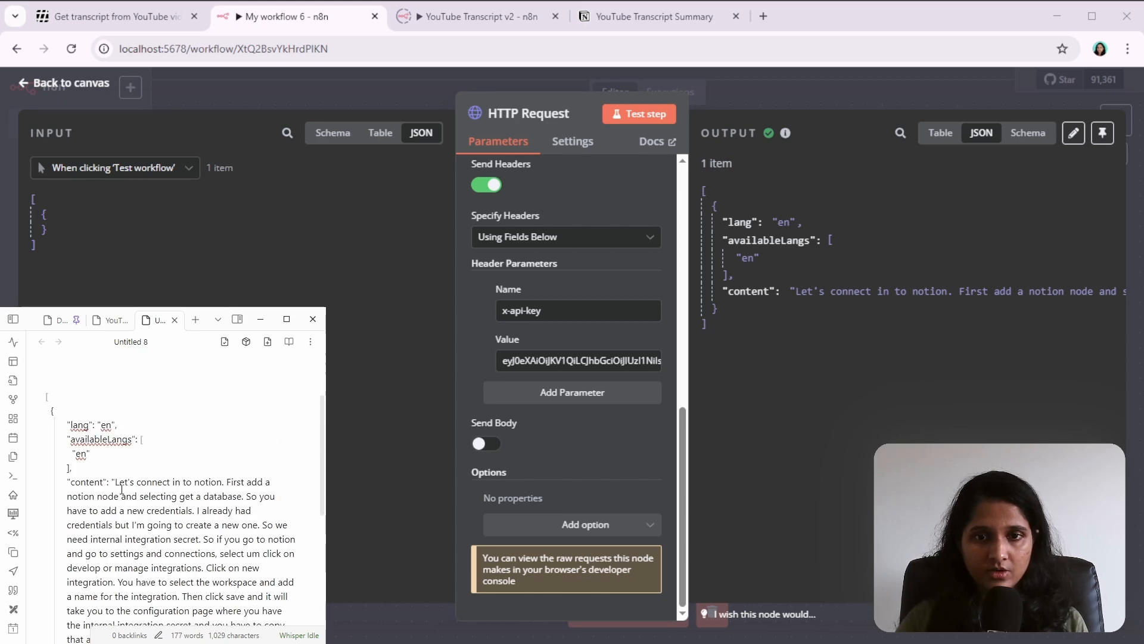
{"action": "scroll", "coordinate": [119, 486], "scroll_direction": "down", "scroll_amount": 4}
{"action": "scroll", "coordinate": [119, 485], "scroll_direction": "up", "scroll_amount": 8}
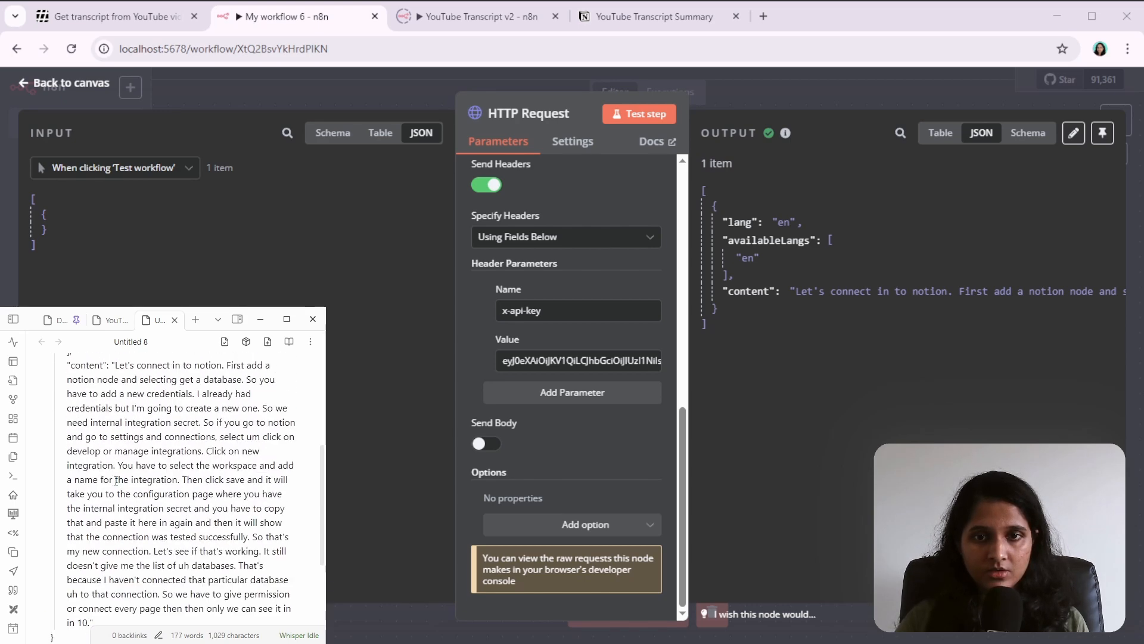
{"action": "scroll", "coordinate": [117, 435], "scroll_direction": "down", "scroll_amount": 4}
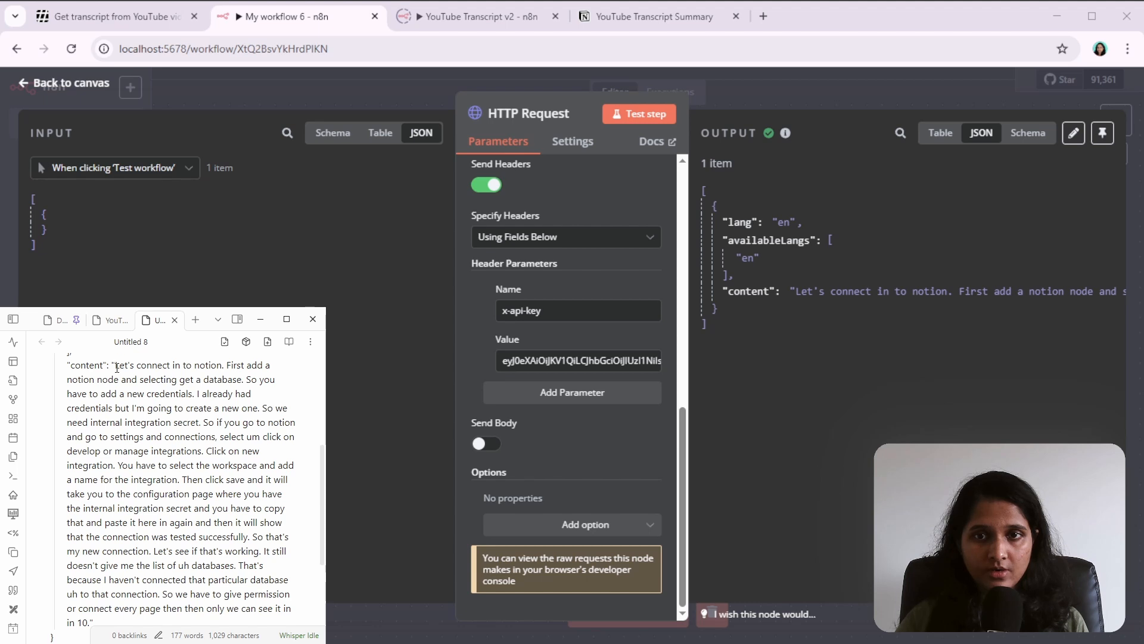
{"action": "left_click_drag", "start_coordinate": [116, 367], "coordinate": [198, 595]}
{"action": "left_click", "coordinate": [111, 528]}
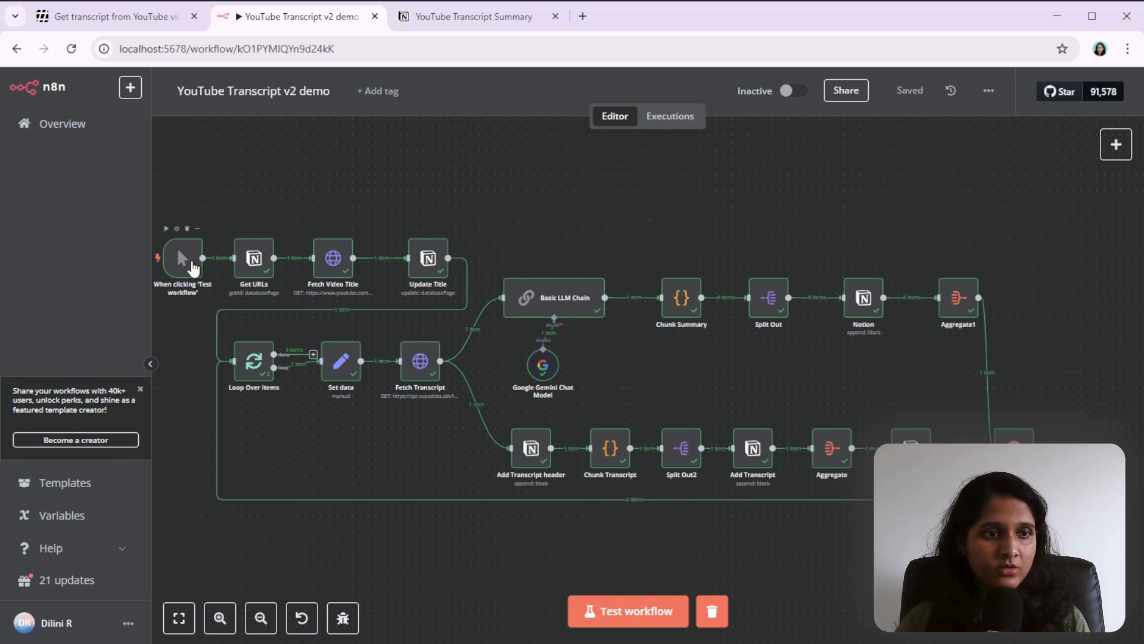
- Check the video entry in the Notion YouTube Transcript Summary table and inspect the Fetch Video Title node's URL, query parameters and output
{"action": "left_click", "coordinate": [448, 20]}
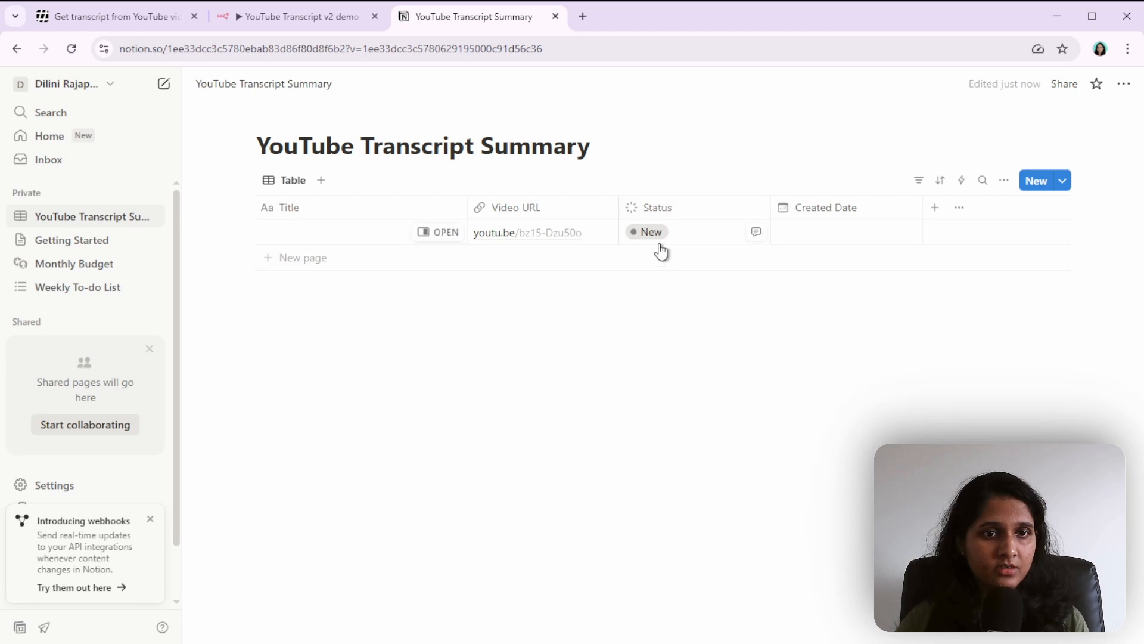
{"action": "left_click", "coordinate": [264, 24]}
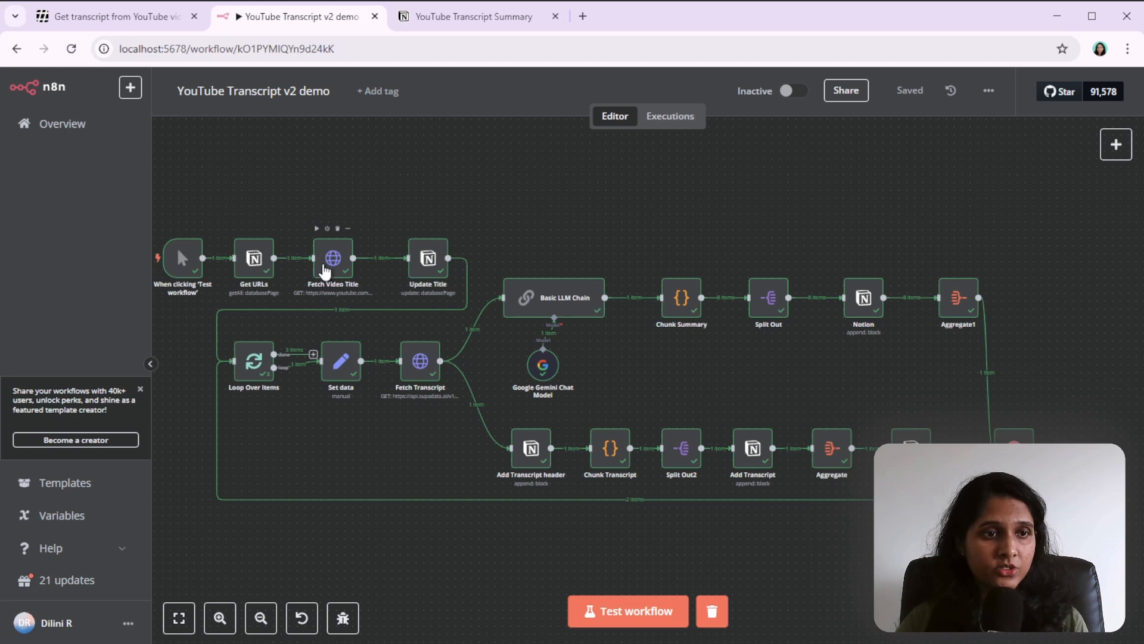
{"action": "double_click", "coordinate": [341, 261]}
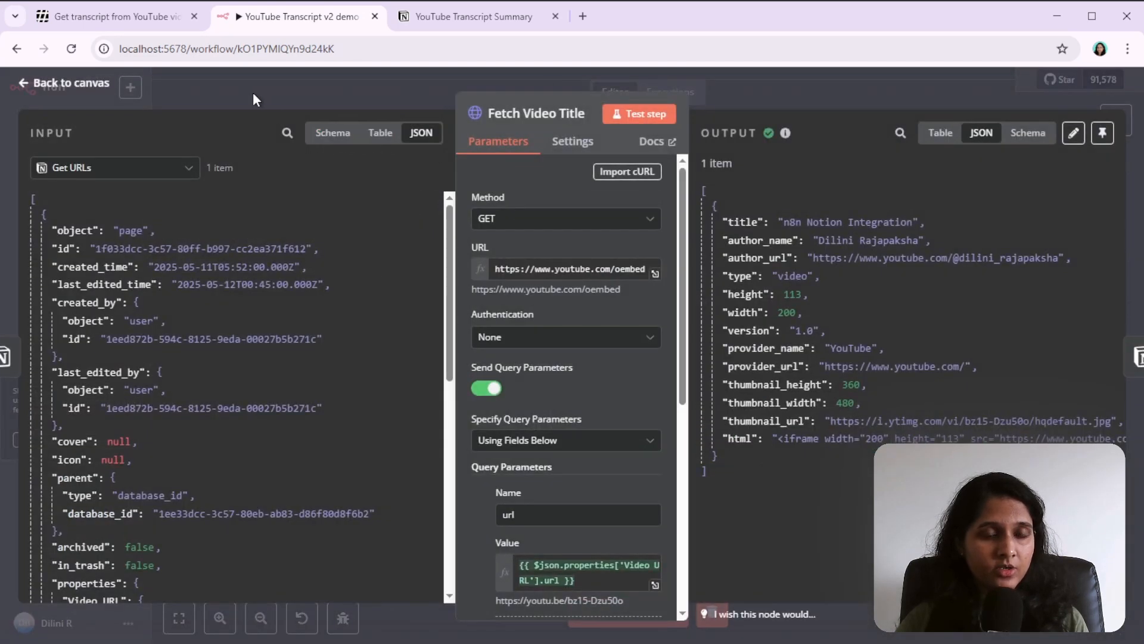
{"action": "left_click_drag", "start_coordinate": [493, 270], "coordinate": [704, 270]}
{"action": "left_click", "coordinate": [591, 272]}
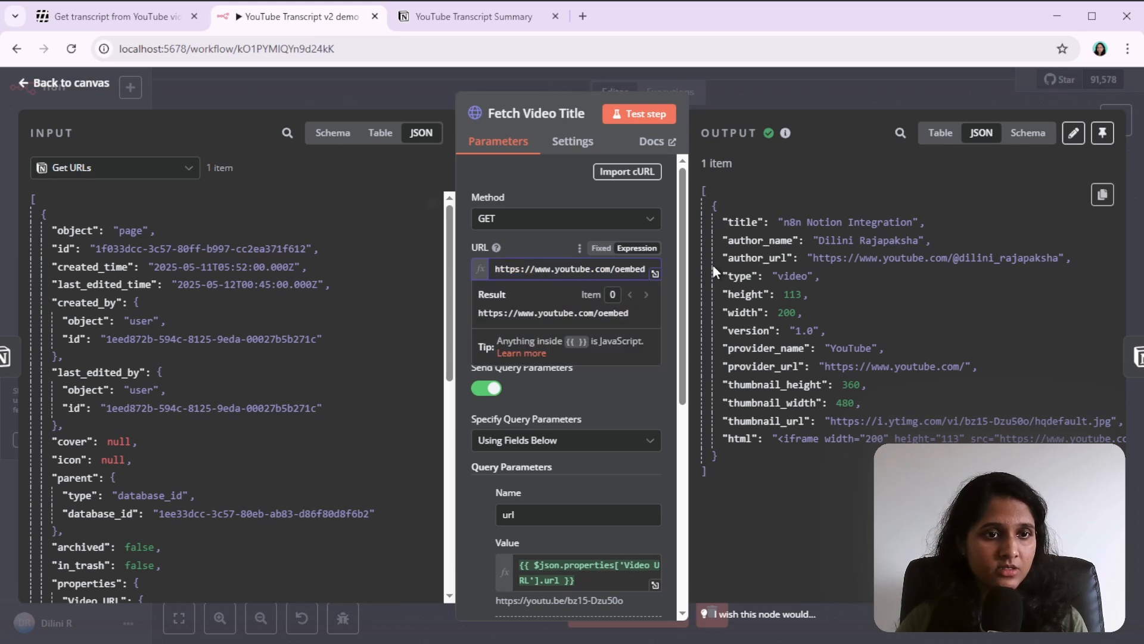
{"action": "left_click_drag", "start_coordinate": [493, 269], "coordinate": [664, 273]}
{"action": "left_click", "coordinate": [591, 273]}
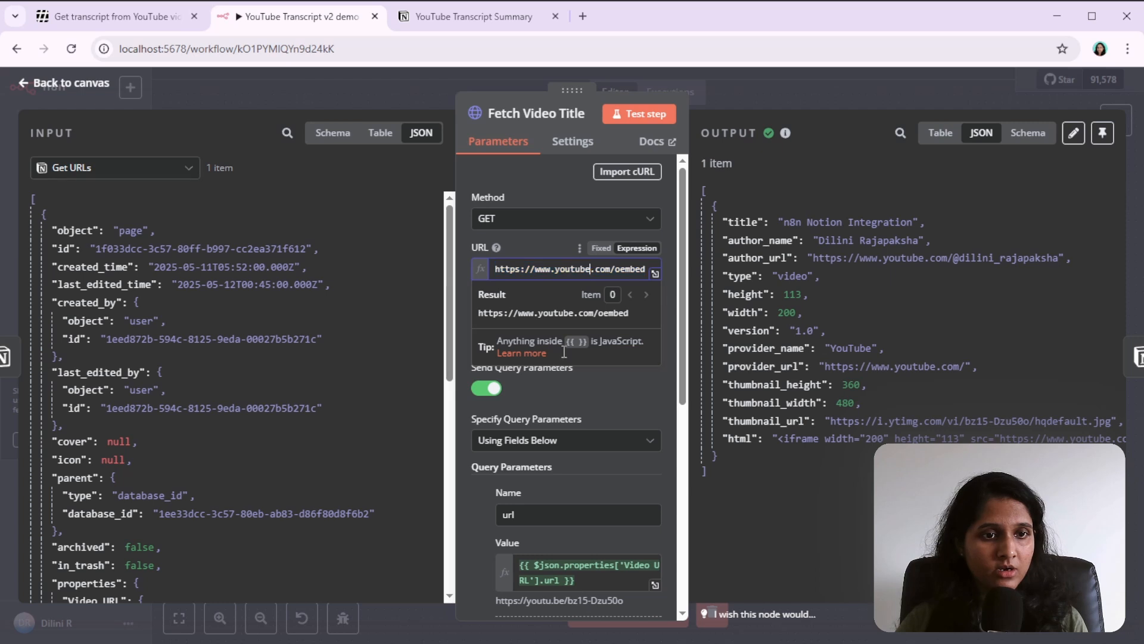
{"action": "left_click", "coordinate": [624, 390]}
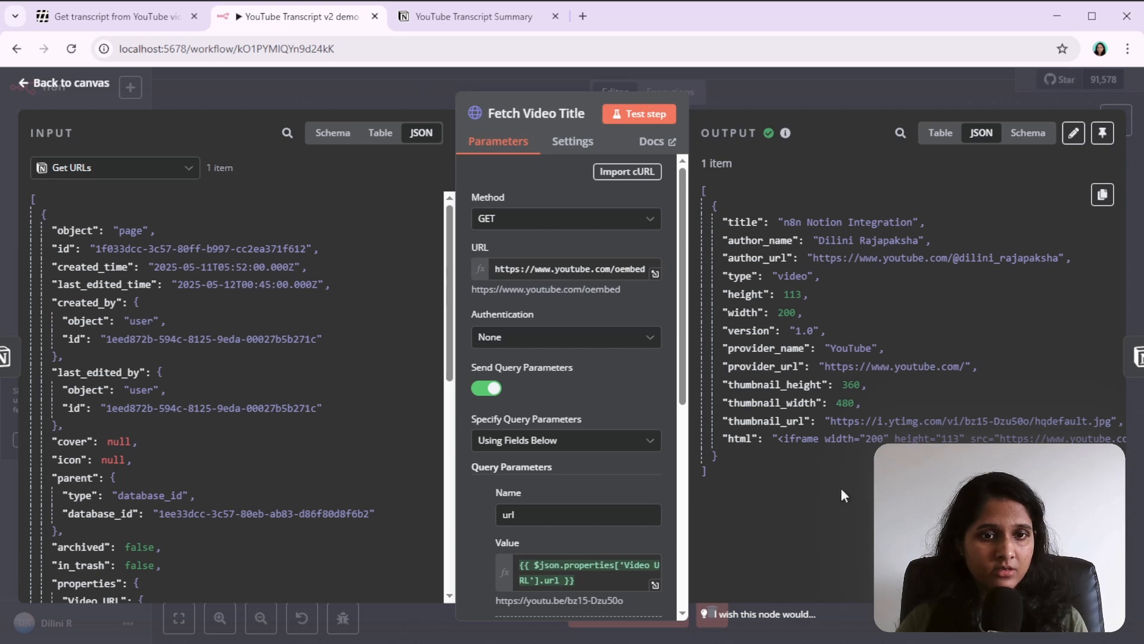
{"action": "left_click", "coordinate": [219, 93]}
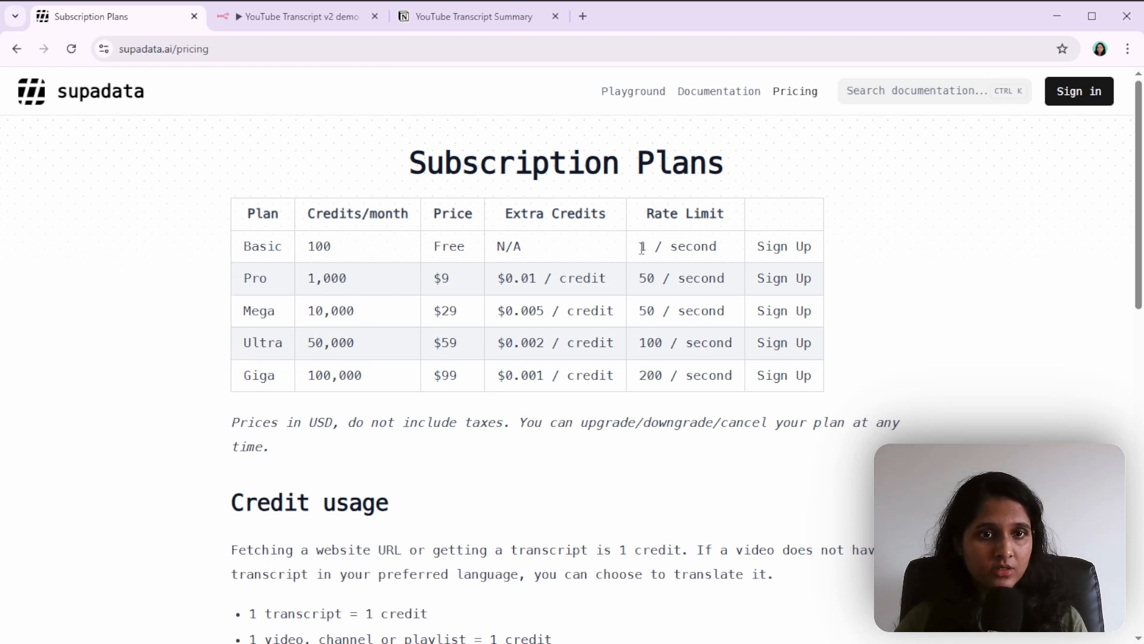
- Examine the Basic plan's rate limit on Supadata's pricing page and return to the YouTube Transcript v2 demo workflow
{"action": "left_click_drag", "start_coordinate": [642, 247], "coordinate": [987, 280]}
{"action": "left_click", "coordinate": [987, 281]}
{"action": "left_click", "coordinate": [298, 16]}
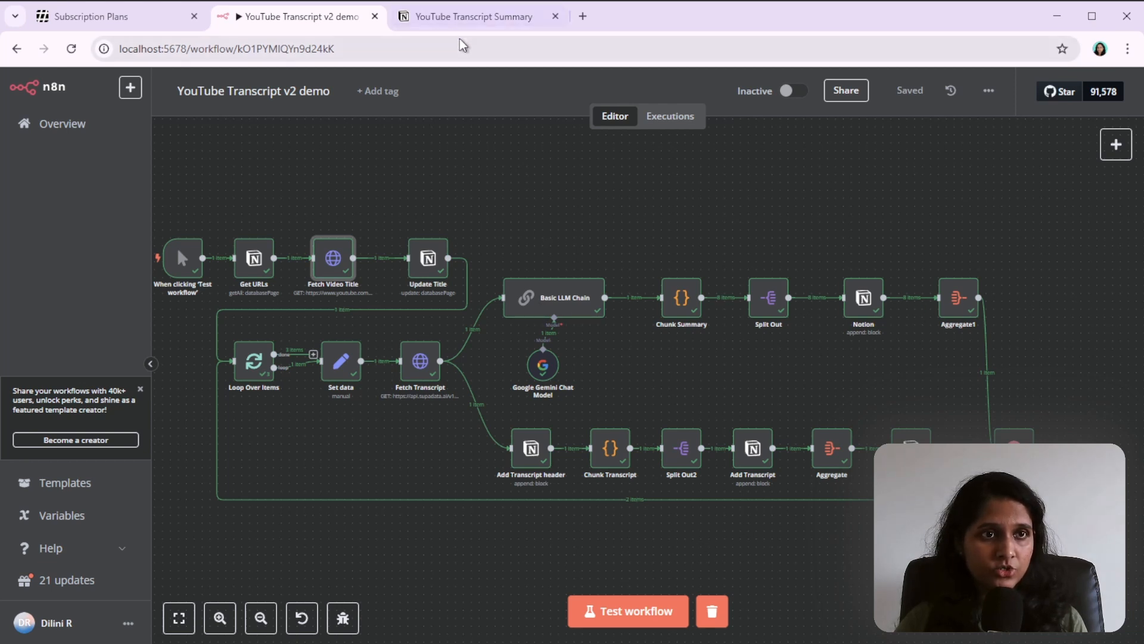
- Check the video entry's status in the Notion table and run the YouTube Transcript v2 demo workflow
{"action": "left_click", "coordinate": [468, 17]}
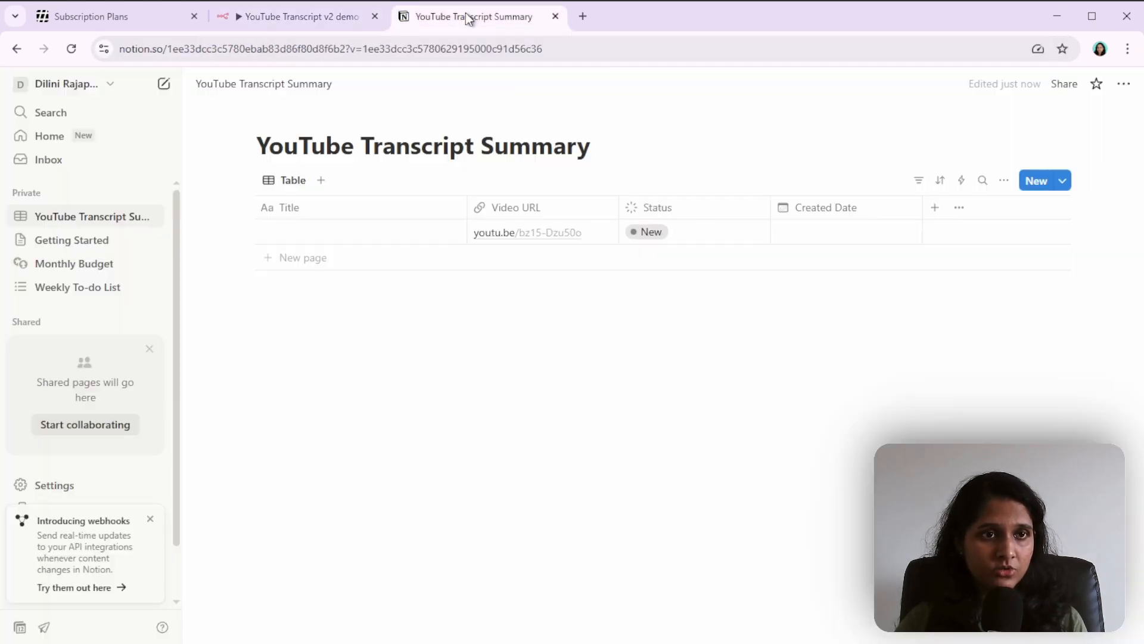
{"action": "left_click", "coordinate": [242, 20]}
{"action": "left_click", "coordinate": [624, 609]}
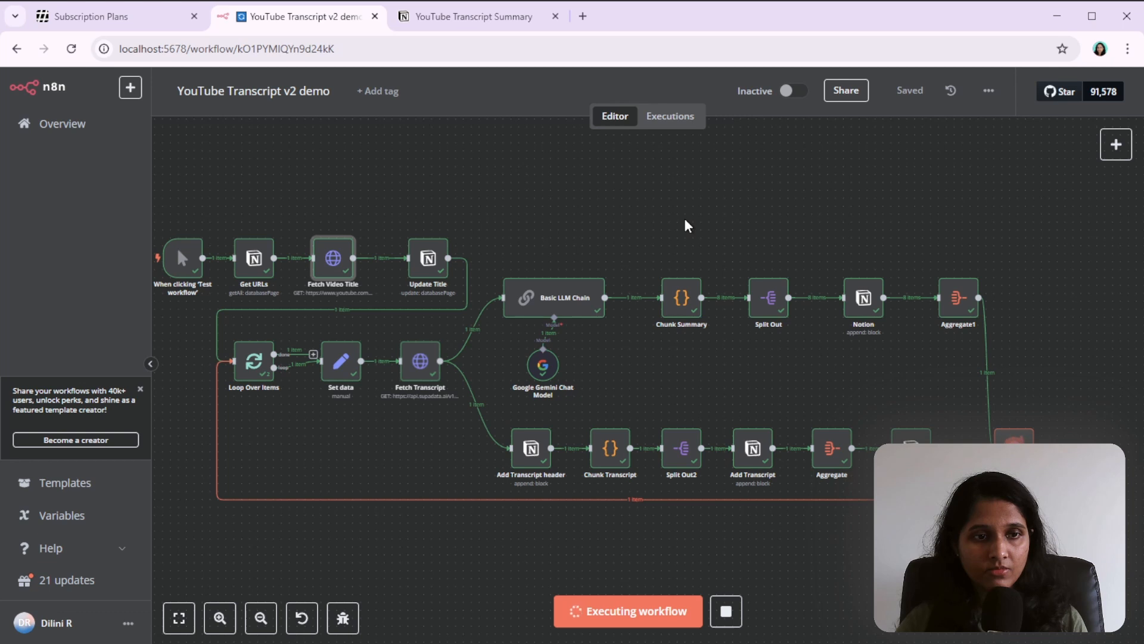
- Open the "n8n Notion Integration" page in the Notion table and review the video's summary and transcript
{"action": "left_click", "coordinate": [466, 17]}
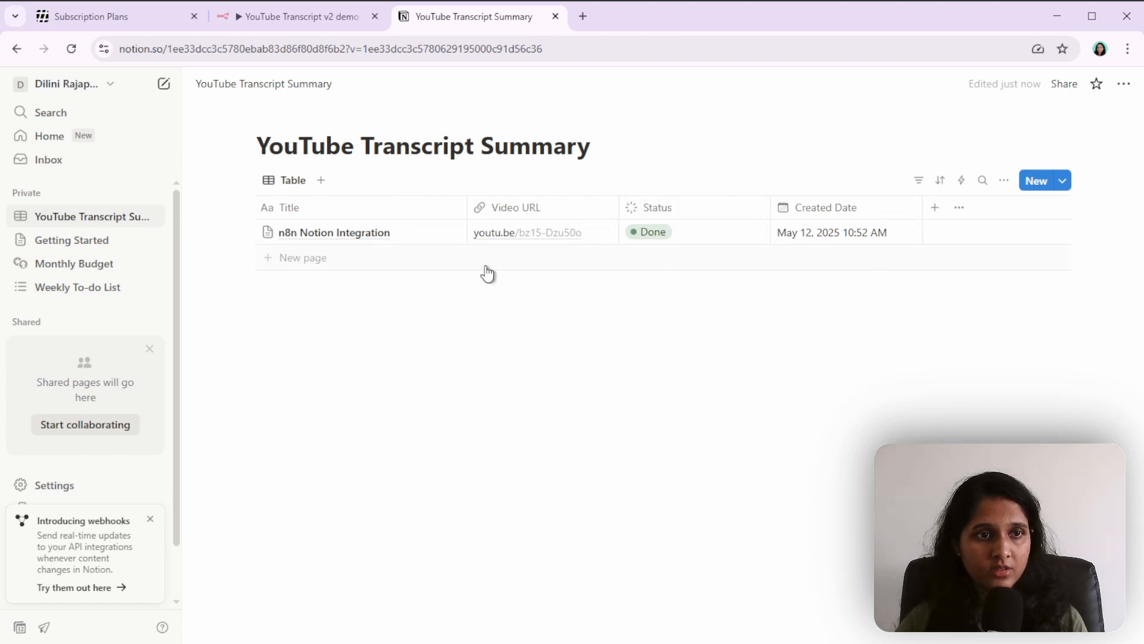
{"action": "left_click", "coordinate": [443, 232]}
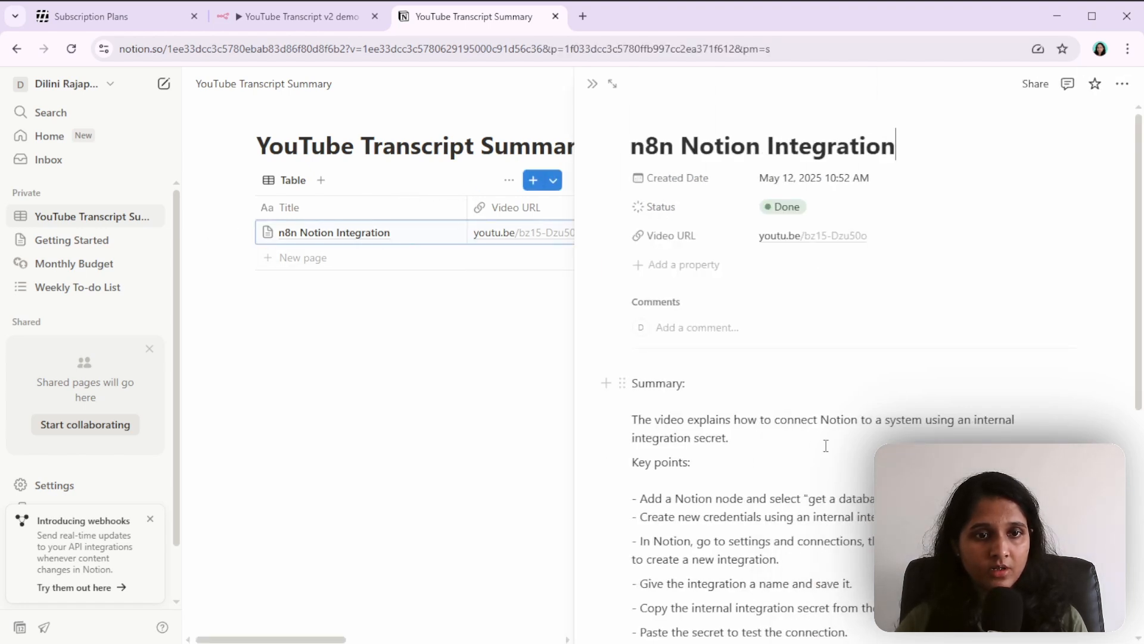
{"action": "left_click_drag", "start_coordinate": [635, 383], "coordinate": [689, 530]}
{"action": "scroll", "coordinate": [777, 532], "scroll_direction": "down", "scroll_amount": 5}
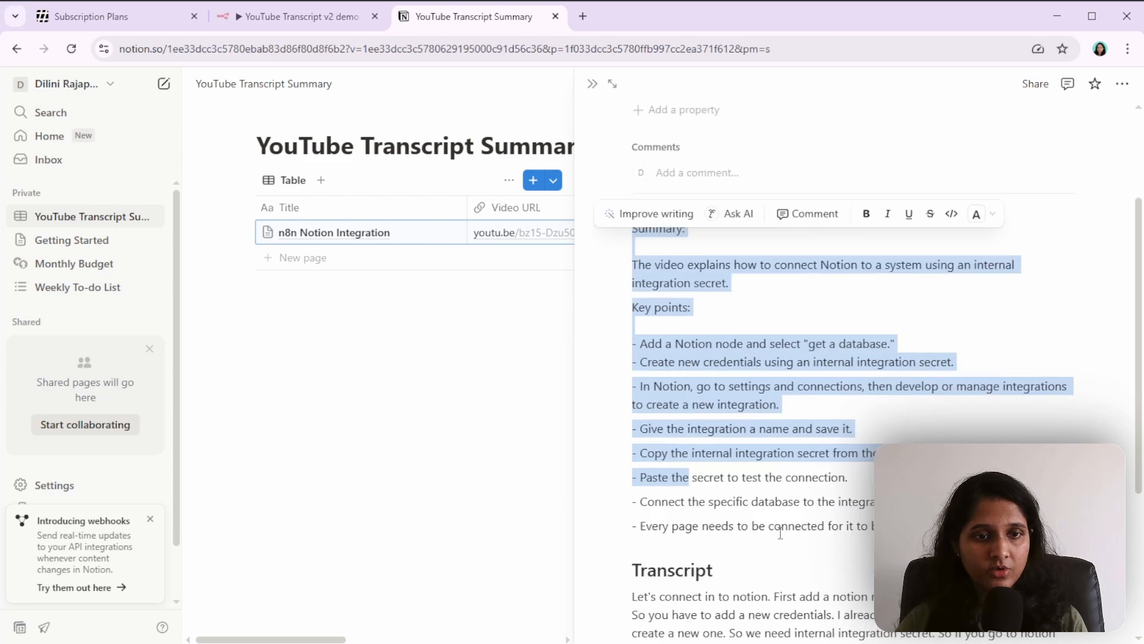